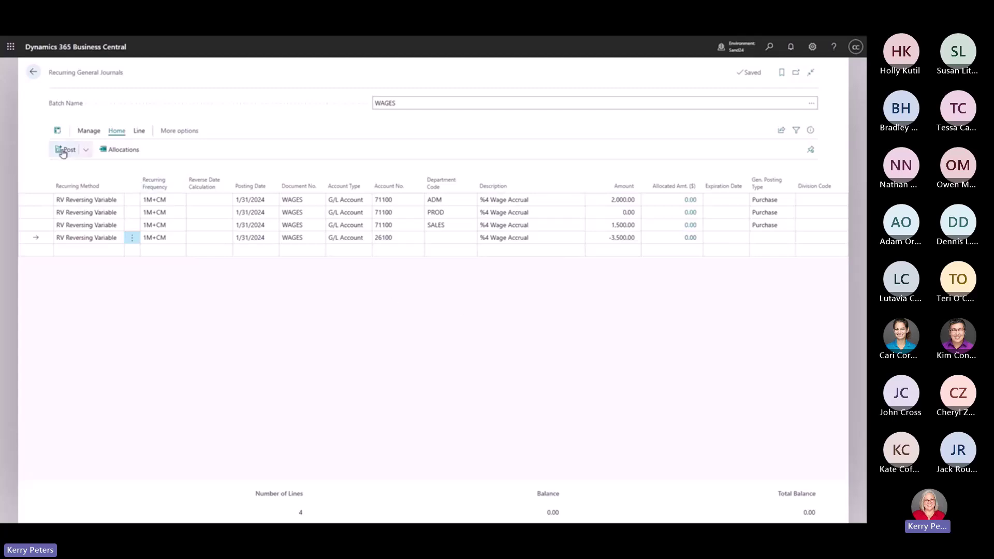
- Post the WAGES recurring general journal batch with the January wage accrual lines
{"action": "key", "text": "F9"}
{"action": "left_click", "coordinate": [469, 313]}
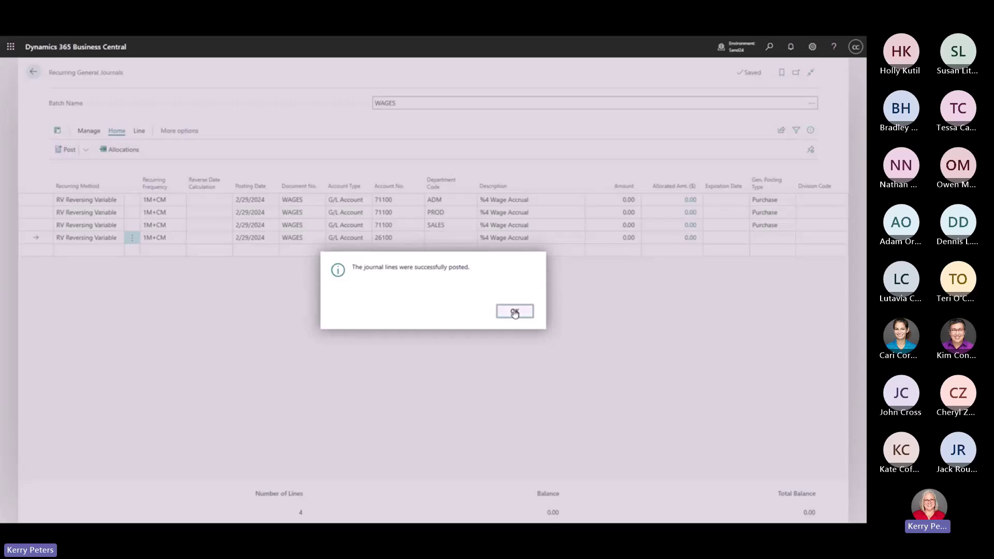
{"action": "left_click", "coordinate": [512, 311]}
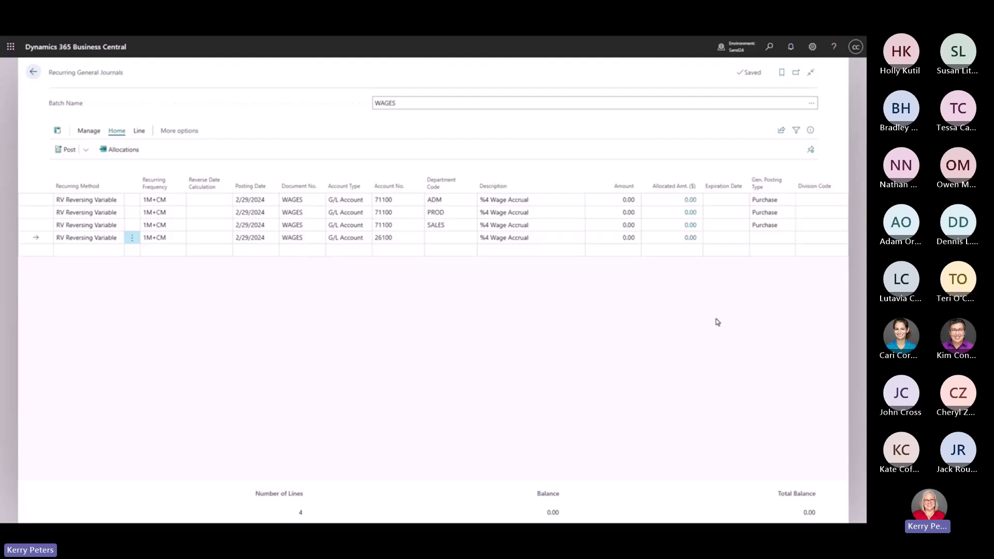
- Look up the general ledger entries and filter the list by document number to examine the wage accrual postings
{"action": "left_click", "coordinate": [769, 47]}
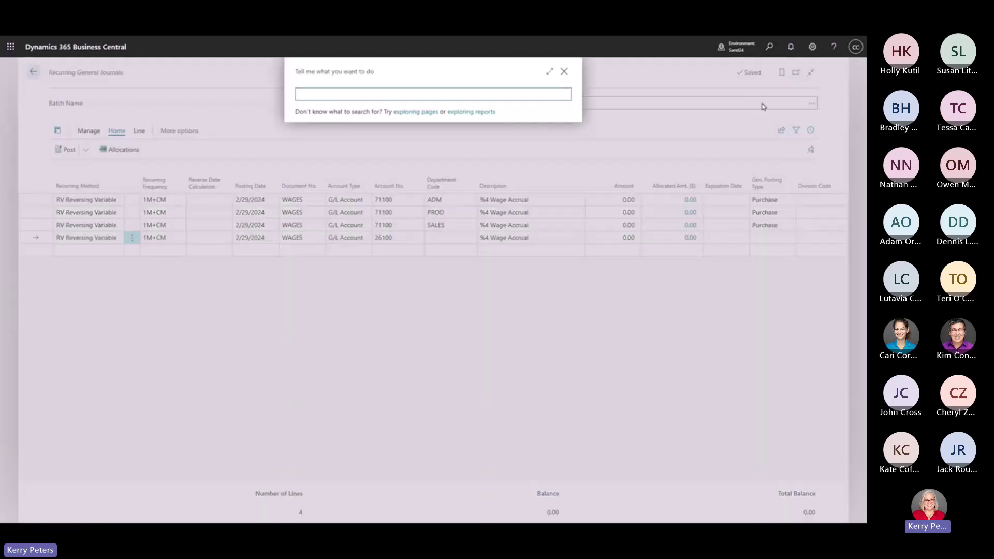
{"action": "type", "text": "gen led entr"}
{"action": "left_click", "coordinate": [402, 133]}
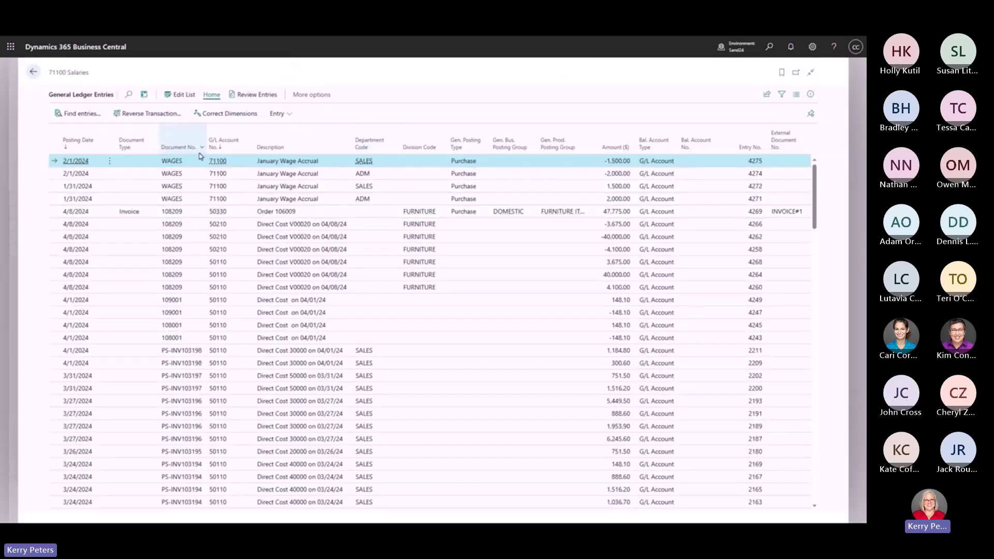
{"action": "left_click", "coordinate": [201, 148]}
{"action": "left_click", "coordinate": [179, 212]}
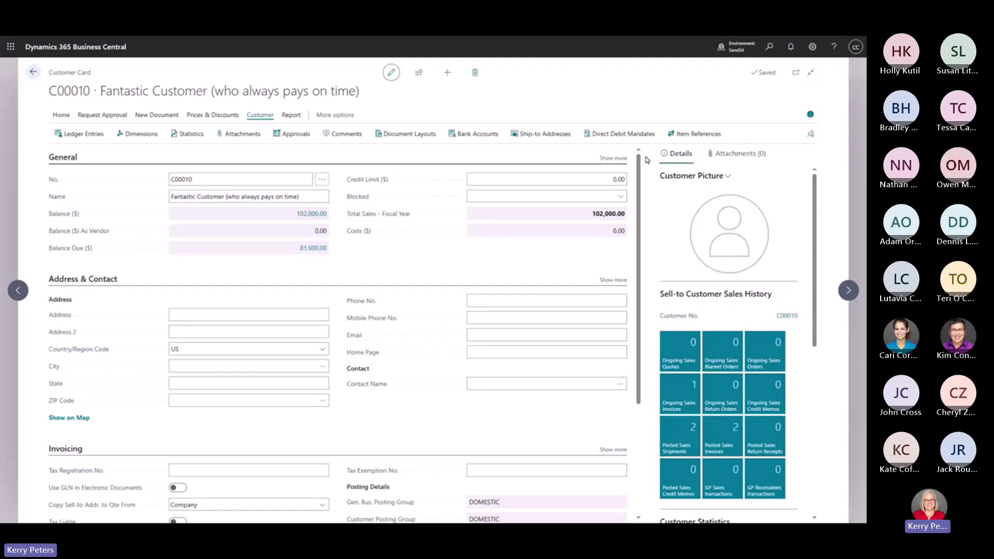
- Show the additional General fields on the customer card and examine the available salesperson codes
{"action": "left_click", "coordinate": [610, 158]}
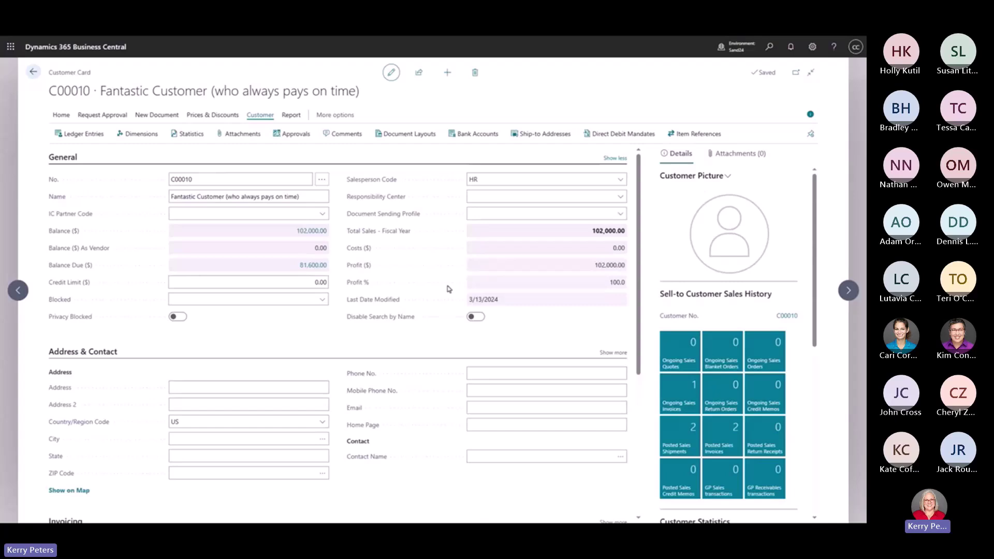
{"action": "left_click", "coordinate": [620, 181]}
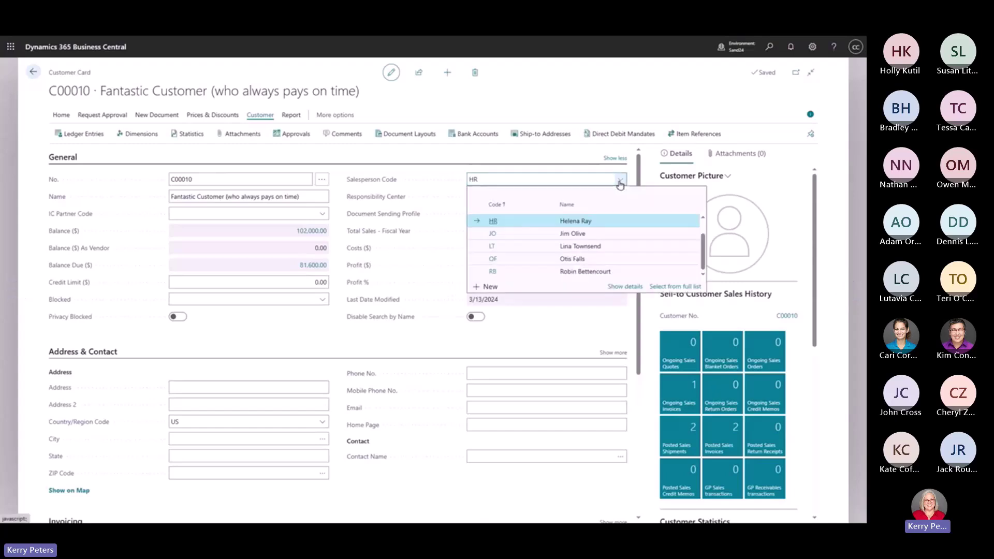
{"action": "left_click", "coordinate": [344, 160]}
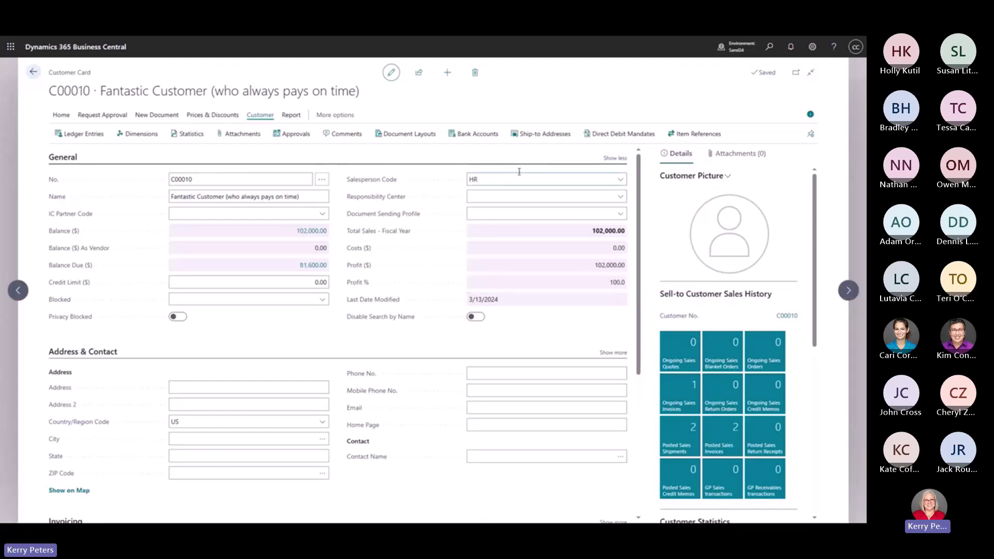
- Open the customer's MAIN WHS ship-to address and personalize its page by adding the Salesperson Code field beside Contact and Fax No
{"action": "left_click", "coordinate": [552, 135]}
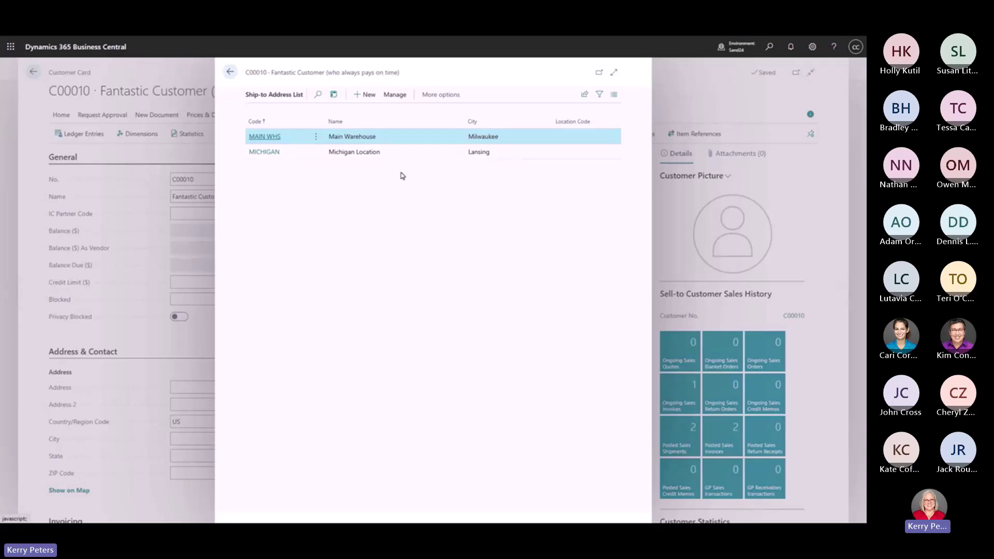
{"action": "left_click", "coordinate": [265, 137]}
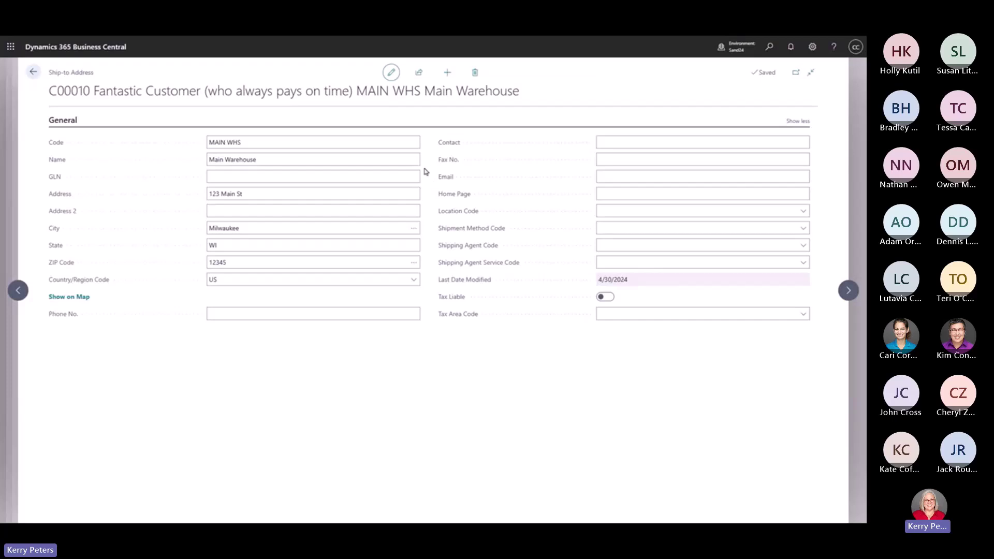
{"action": "left_click", "coordinate": [812, 47]}
{"action": "left_click", "coordinate": [745, 110]}
{"action": "left_click", "coordinate": [139, 68]}
{"action": "mouse_move", "coordinate": [817, 185]}
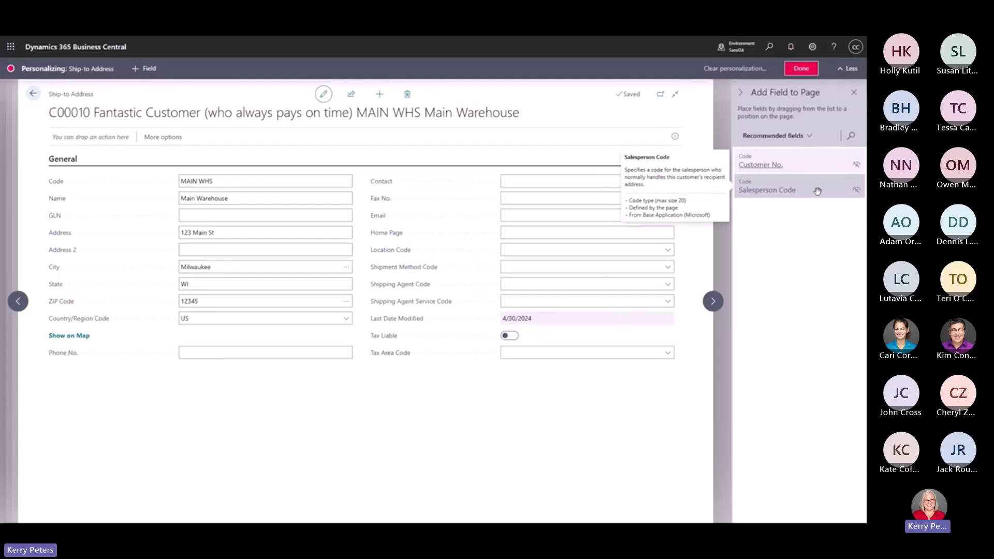
{"action": "left_click_drag", "start_coordinate": [816, 193], "coordinate": [536, 195]}
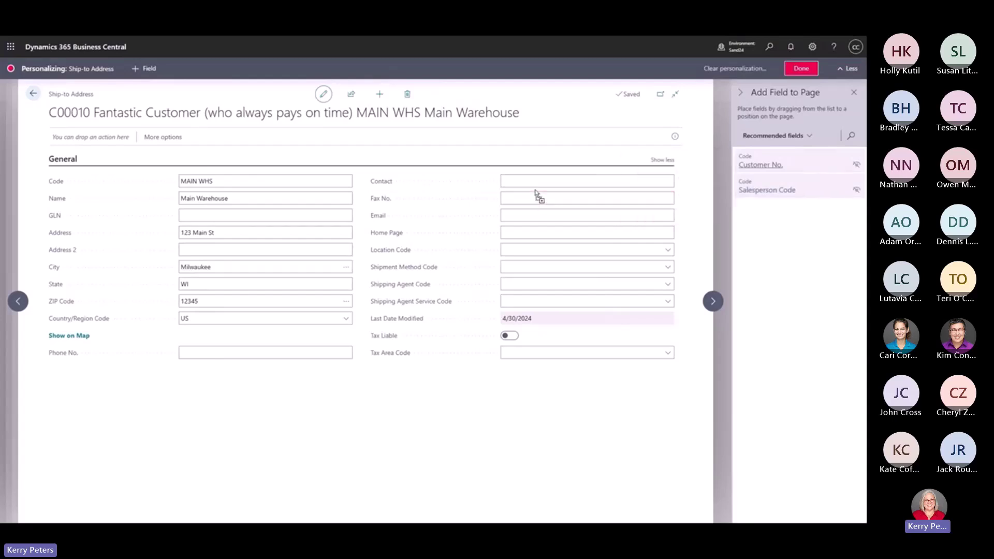
{"action": "left_click", "coordinate": [801, 69]}
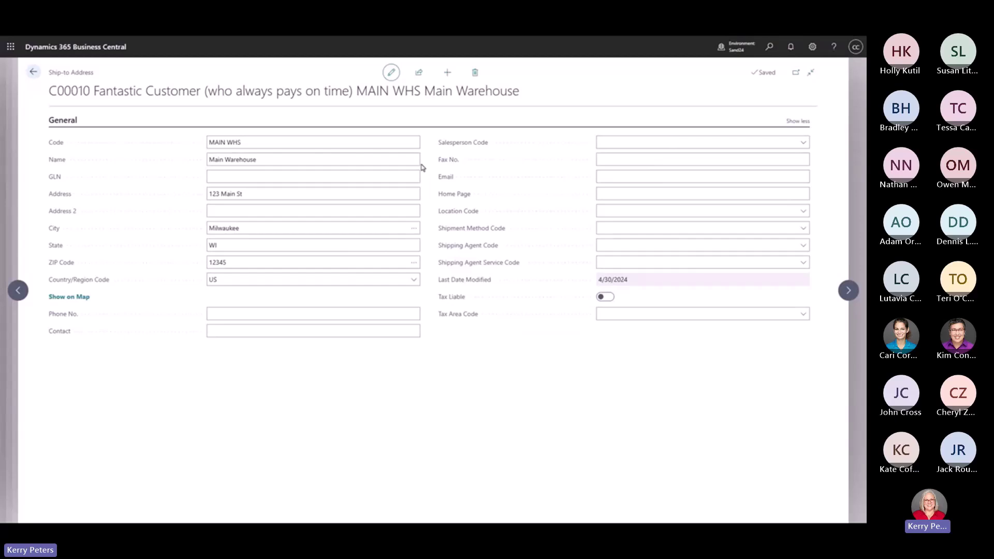
- Set the salesperson code of the MAIN WHS ship-to address to JO and return to the address list
{"action": "left_click", "coordinate": [801, 143]}
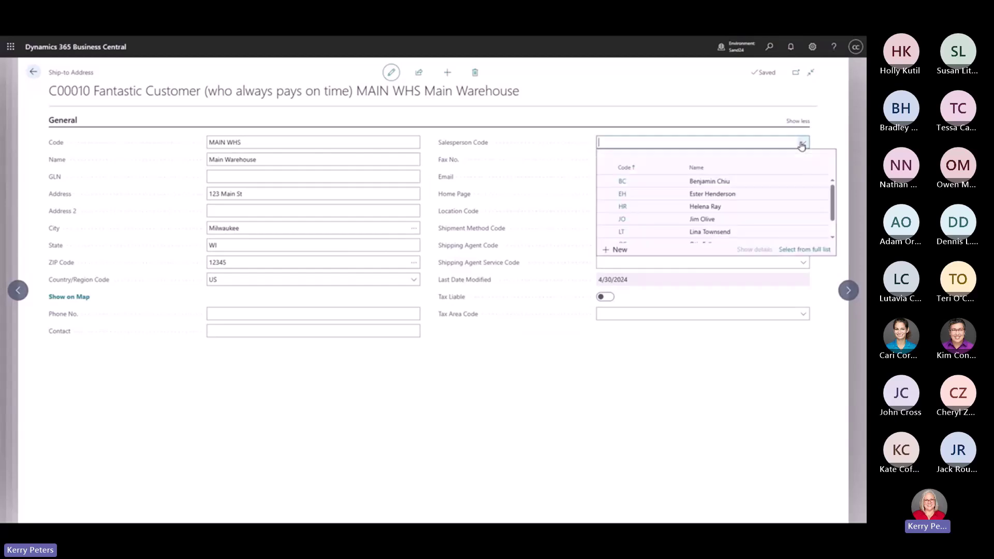
{"action": "left_click", "coordinate": [724, 220]}
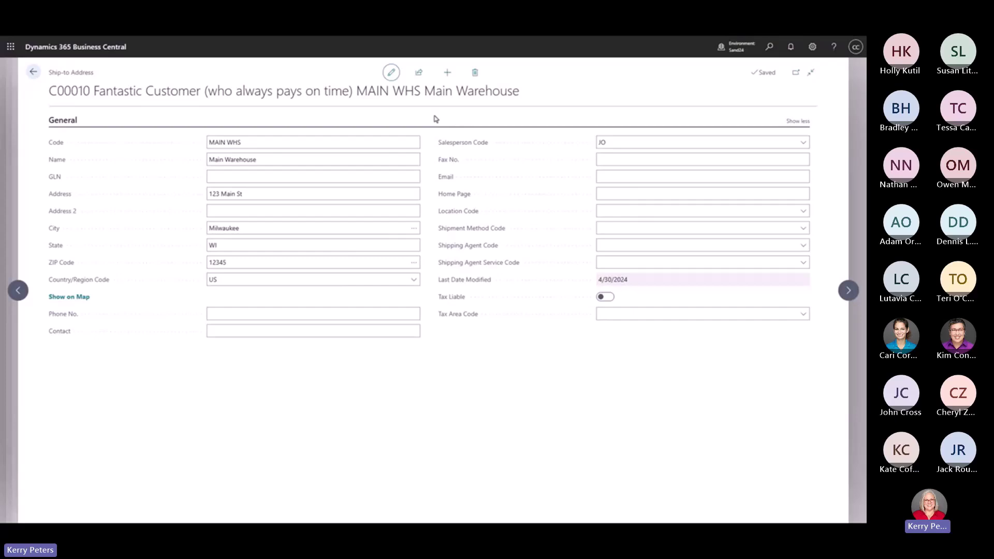
{"action": "left_click", "coordinate": [33, 73]}
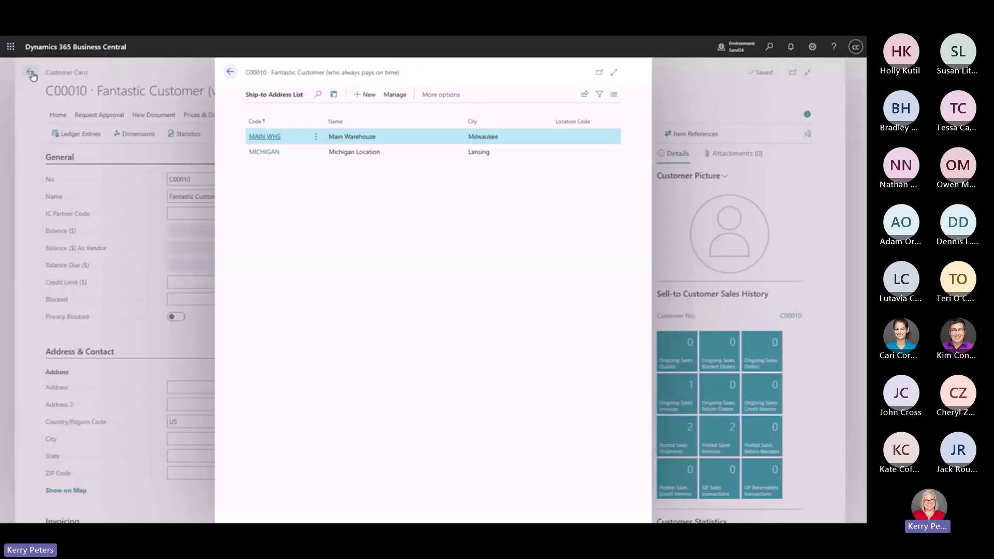
- Set the salesperson code of the MICHIGAN ship-to address to BC and return to the customer card
{"action": "left_click", "coordinate": [268, 154]}
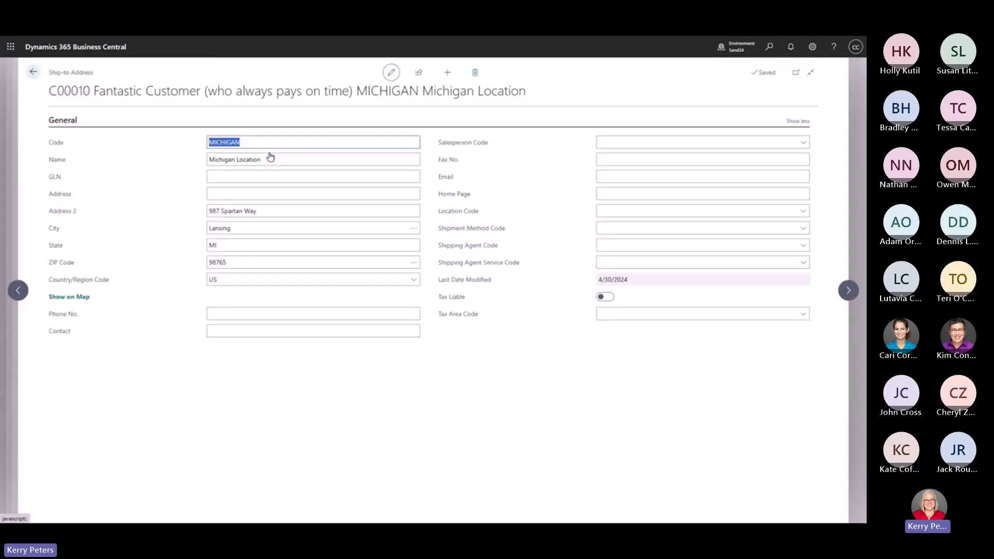
{"action": "left_click", "coordinate": [802, 143]}
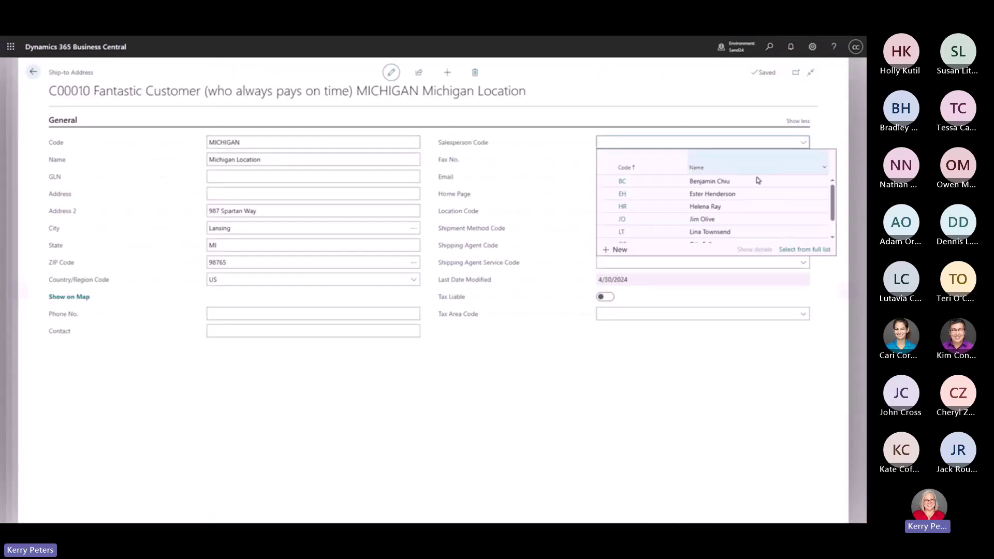
{"action": "left_click", "coordinate": [707, 182]}
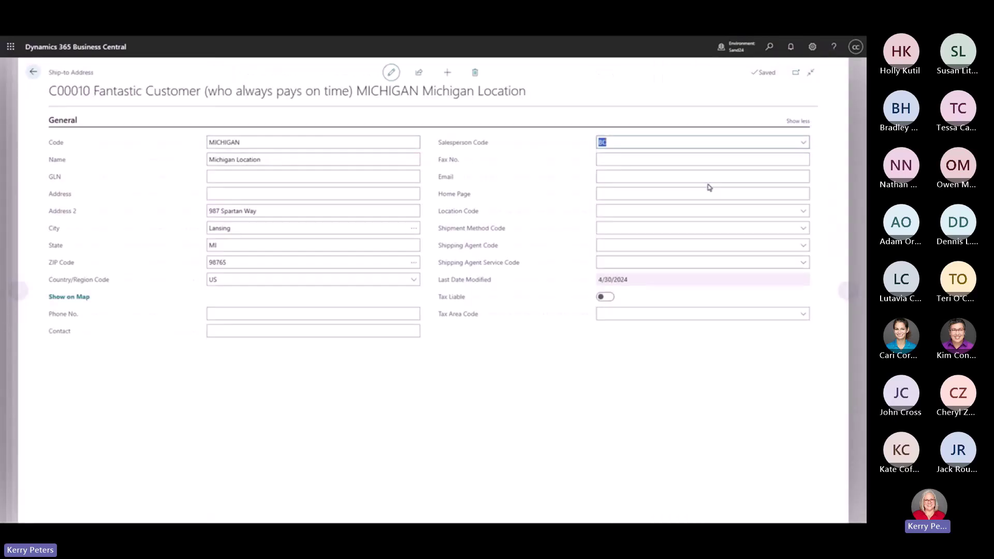
{"action": "left_click", "coordinate": [33, 72]}
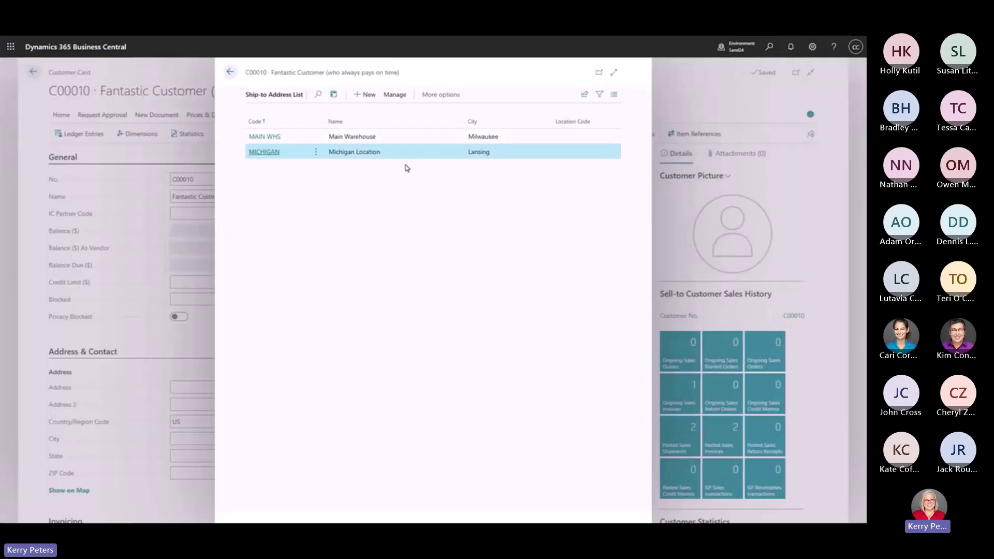
{"action": "left_click", "coordinate": [230, 72]}
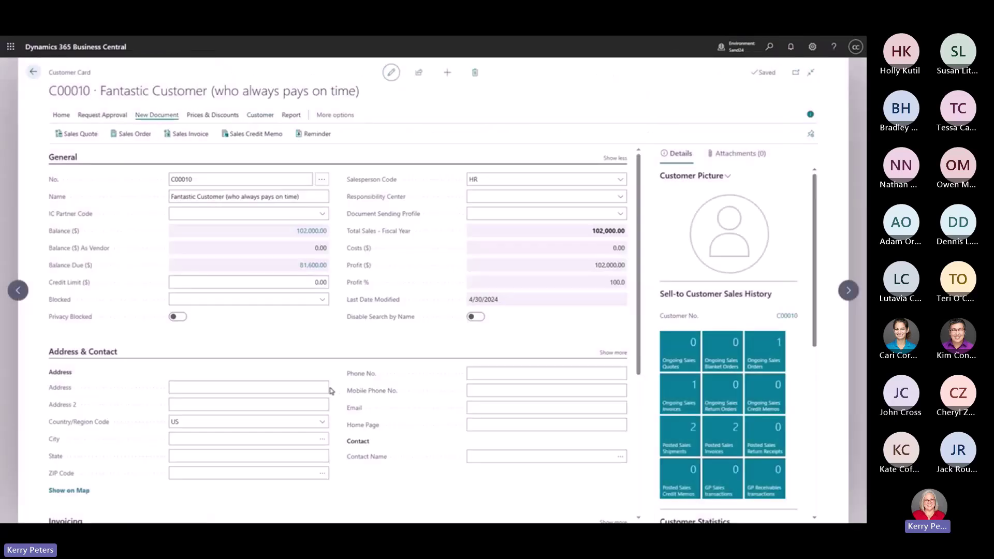
- Open the customer's ongoing sales order and set its ship-to to Alternate Shipping Address with the MAIN WHS address
{"action": "left_click", "coordinate": [761, 346]}
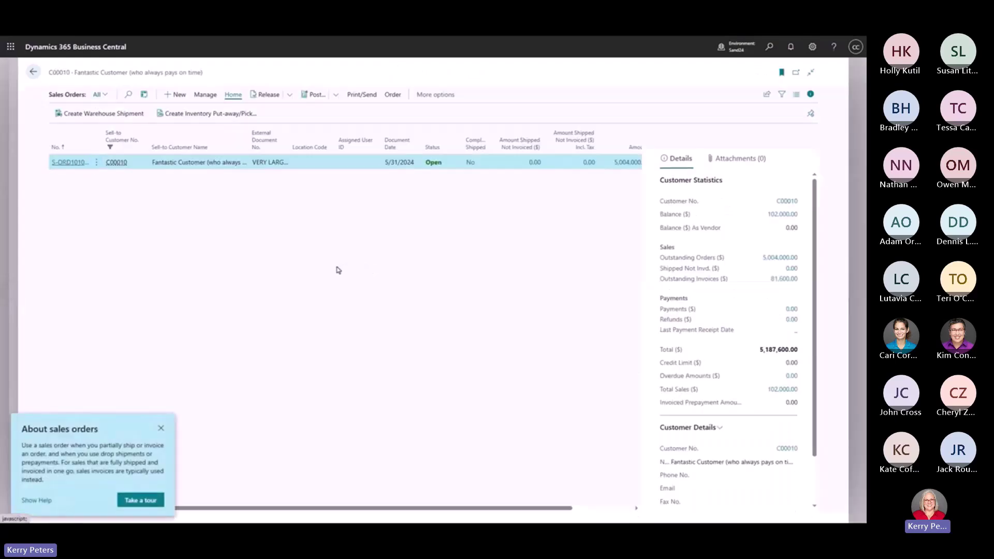
{"action": "key", "text": "Return"}
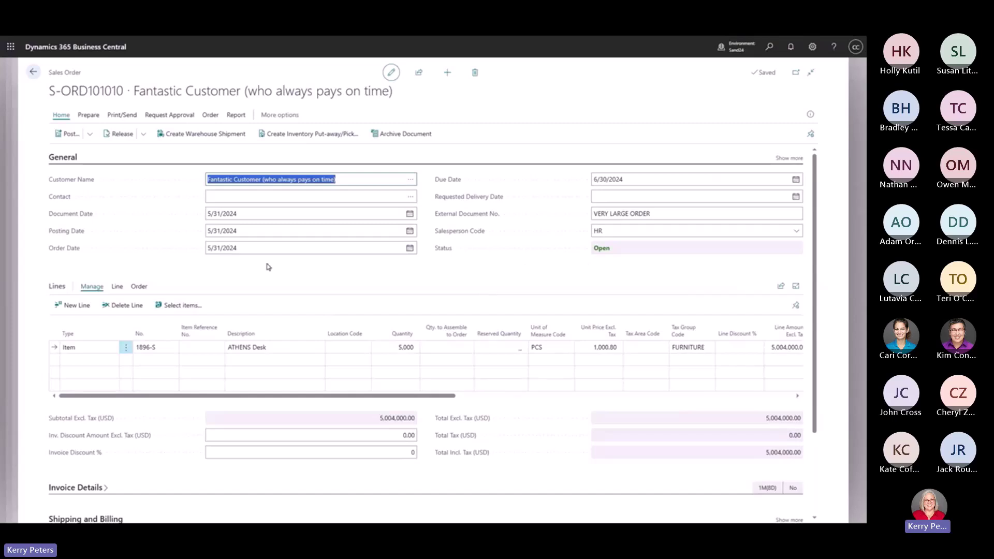
{"action": "left_click", "coordinate": [57, 287]}
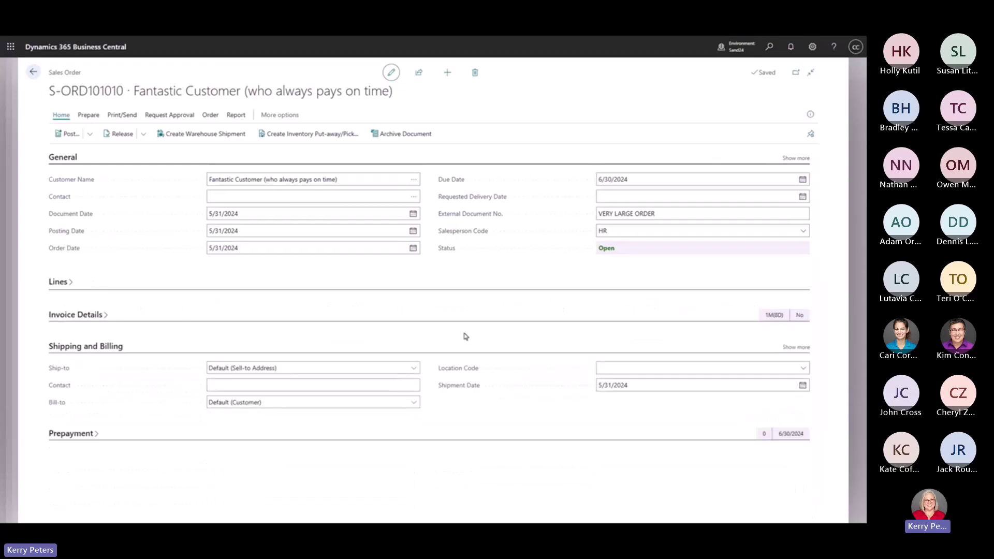
{"action": "left_click", "coordinate": [414, 370]}
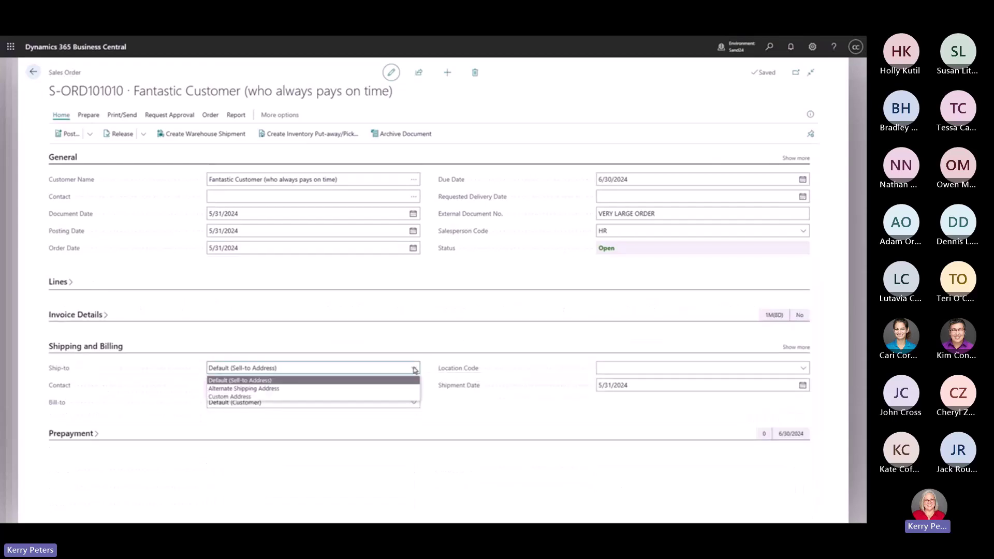
{"action": "left_click", "coordinate": [334, 389]}
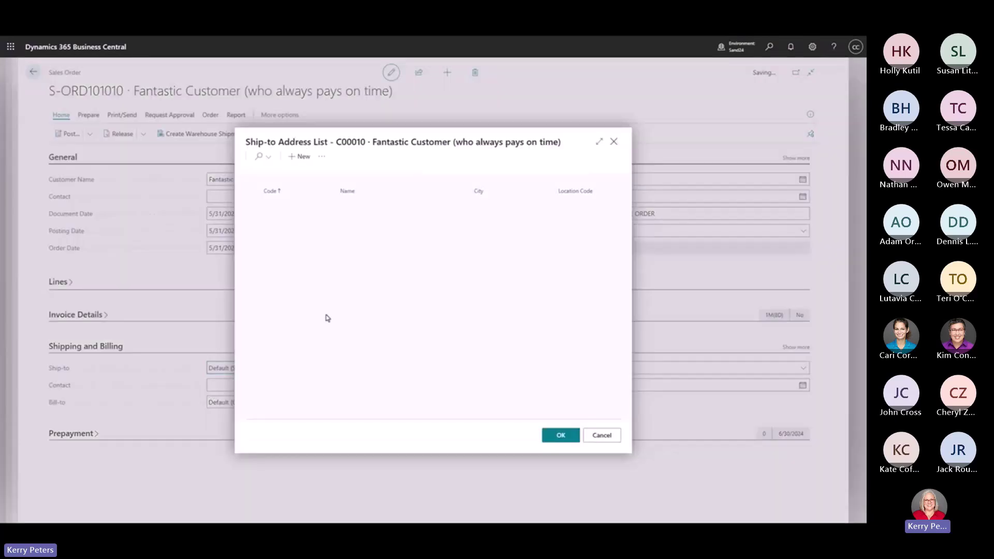
{"action": "left_click", "coordinate": [559, 435]}
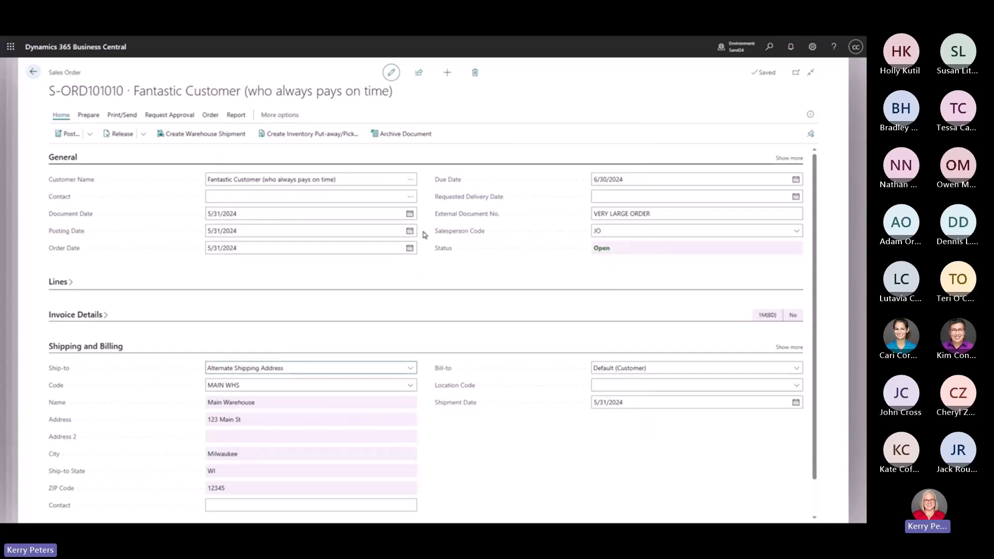
- Change the sales order's alternate shipping address code to MICHIGAN and check the salesperson code options
{"action": "left_click", "coordinate": [362, 369]}
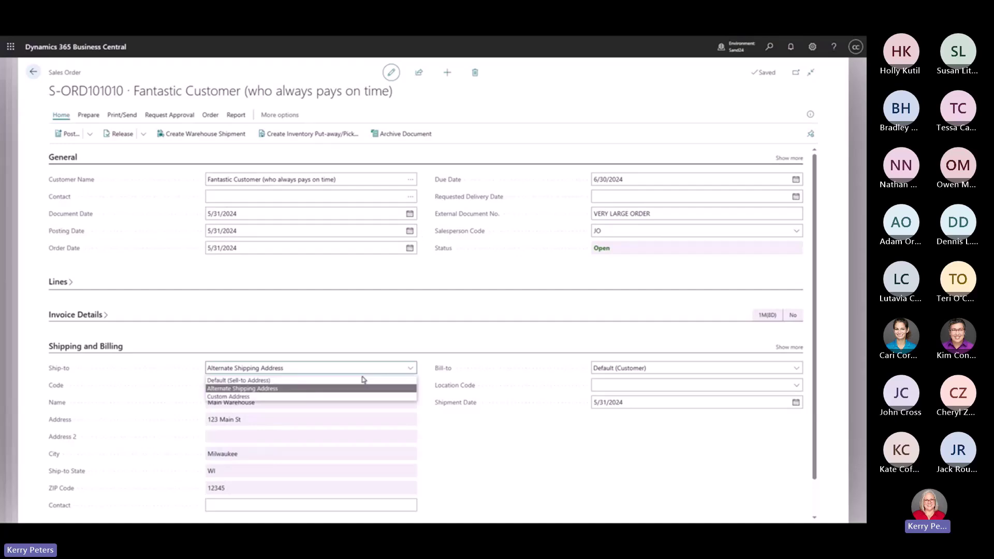
{"action": "left_click", "coordinate": [254, 389]}
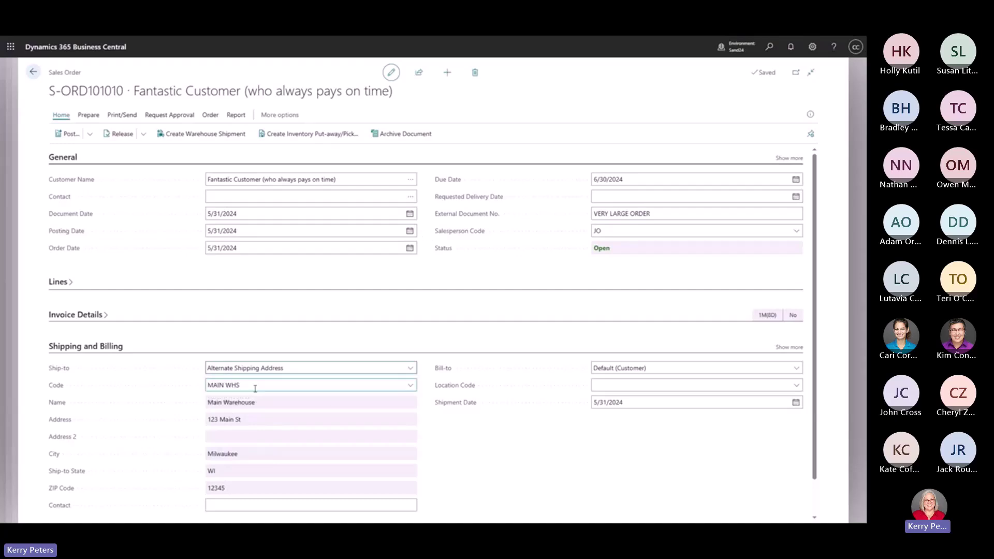
{"action": "left_click", "coordinate": [413, 387]}
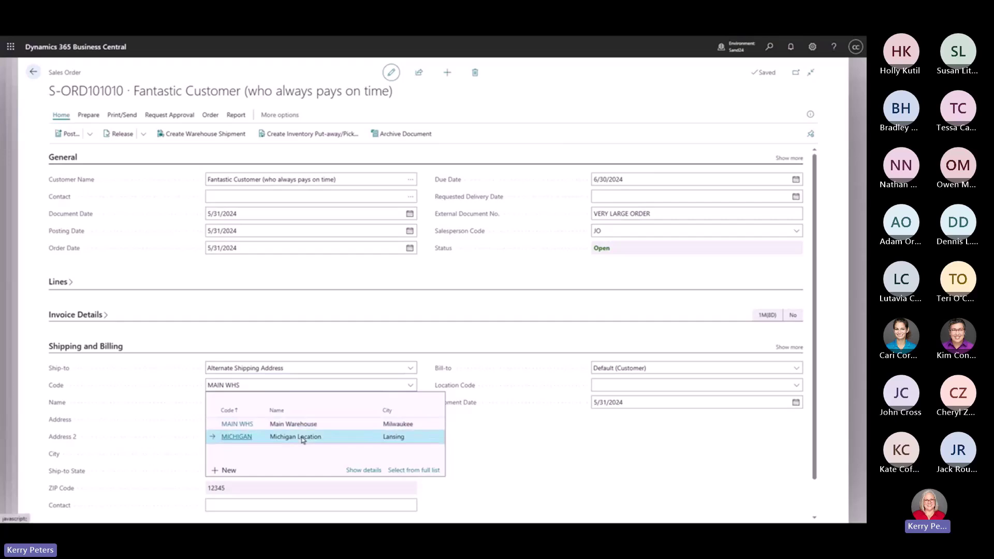
{"action": "left_click", "coordinate": [303, 438]}
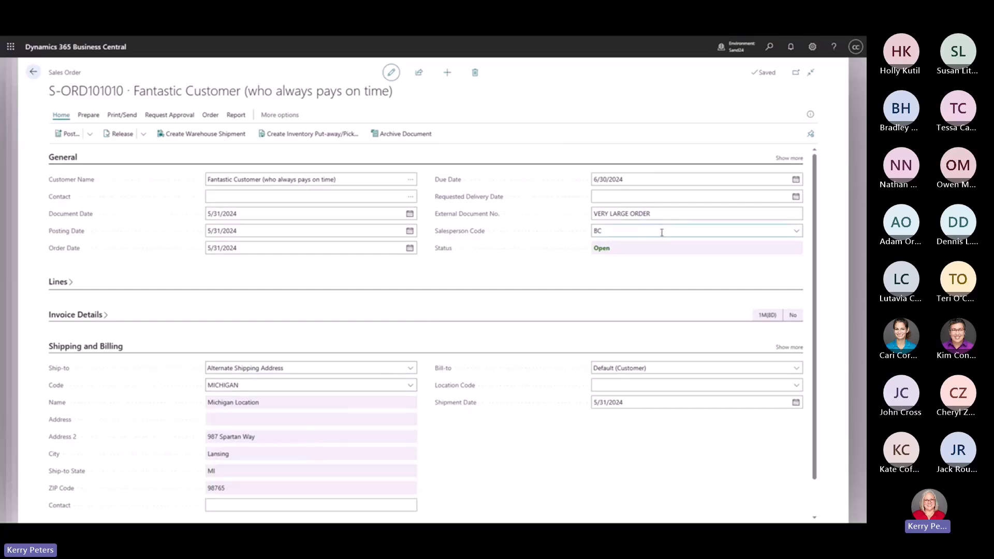
{"action": "left_click", "coordinate": [796, 231]}
{"action": "left_click", "coordinate": [438, 269]}
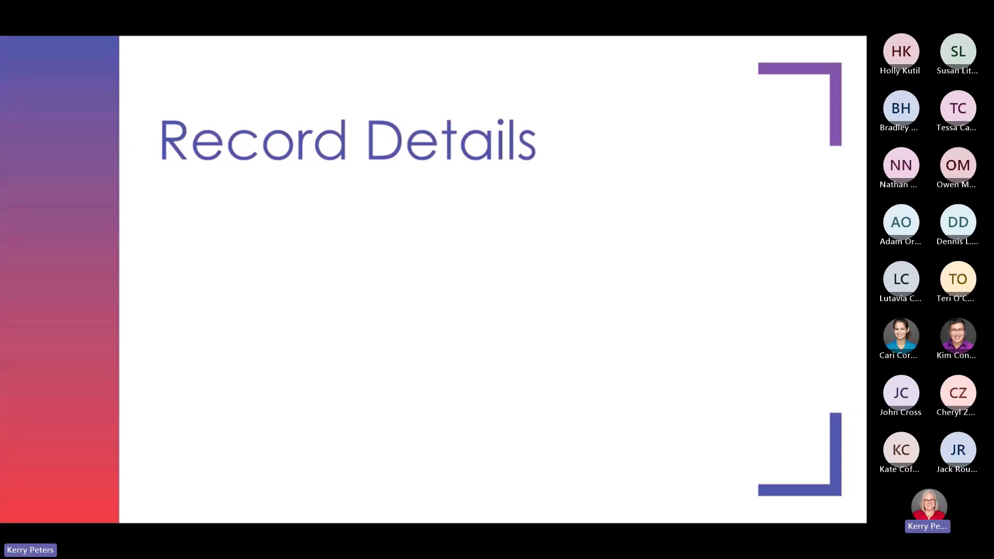
{"action": "key", "text": "Right"}
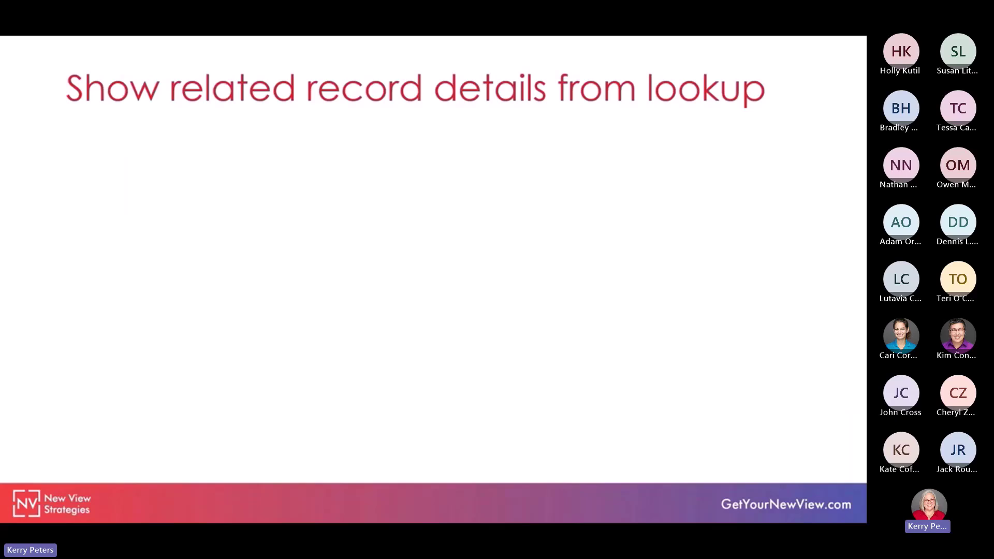
{"action": "key", "text": "Right"}
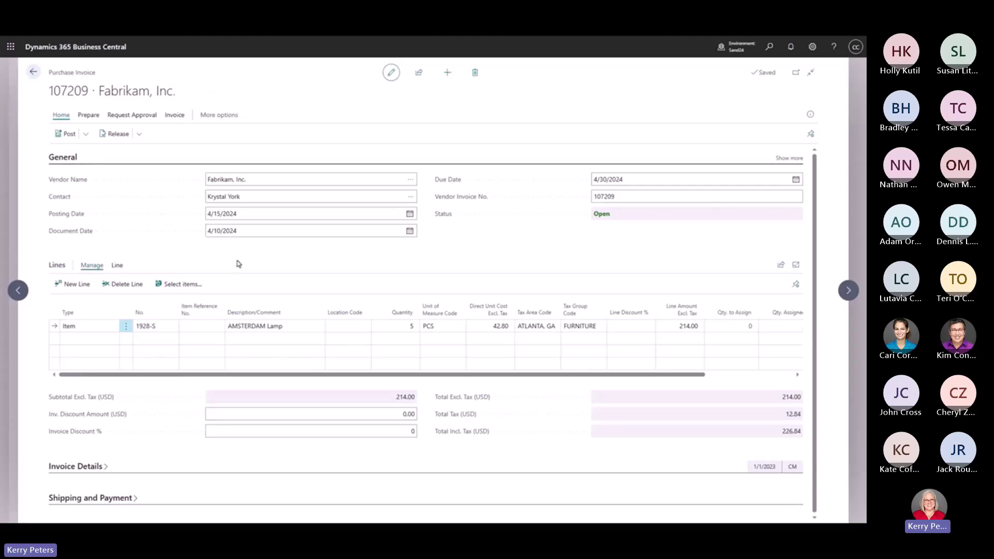
- Look up the item number on the Fabrikam purchase invoice line and show the details of item 1928-S
{"action": "left_click", "coordinate": [156, 326]}
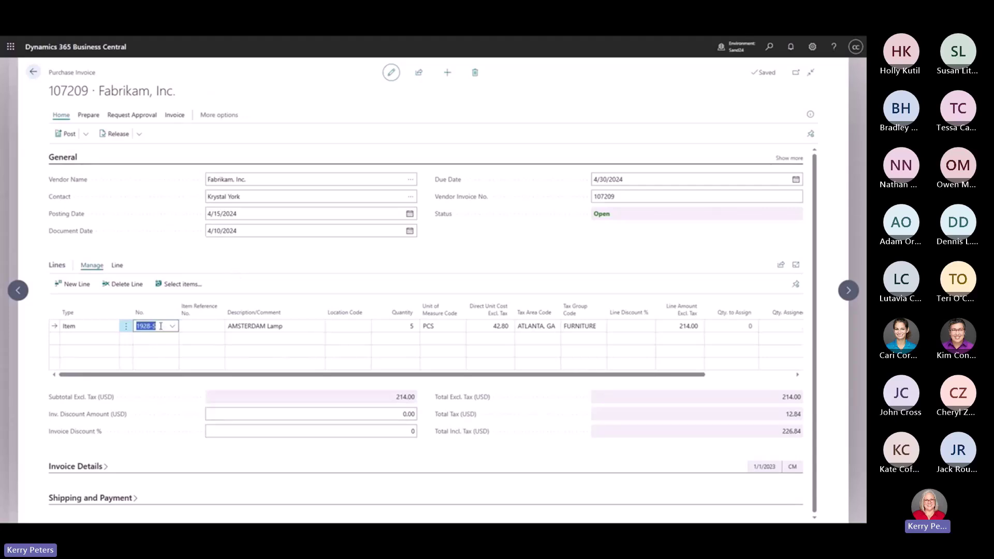
{"action": "left_click", "coordinate": [174, 326]}
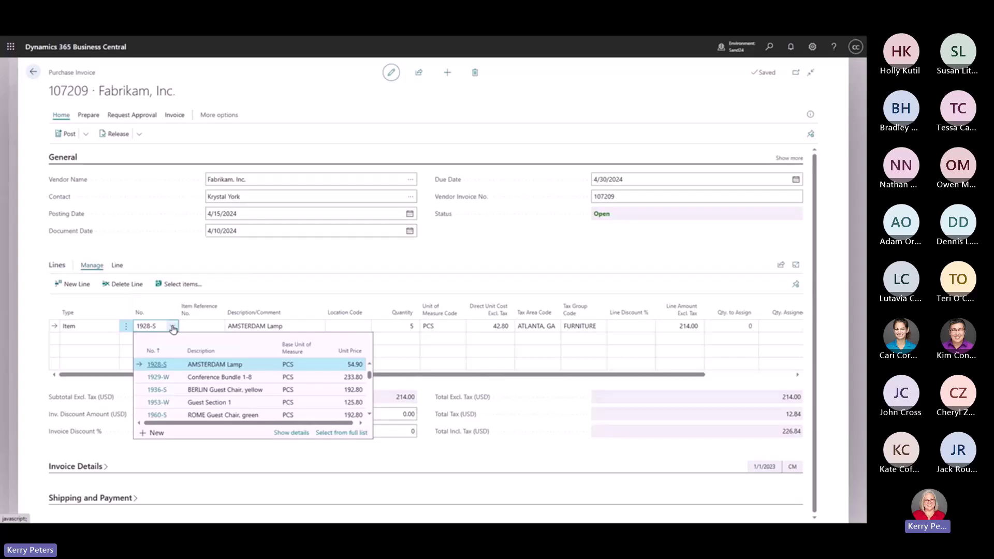
{"action": "left_click", "coordinate": [293, 437]}
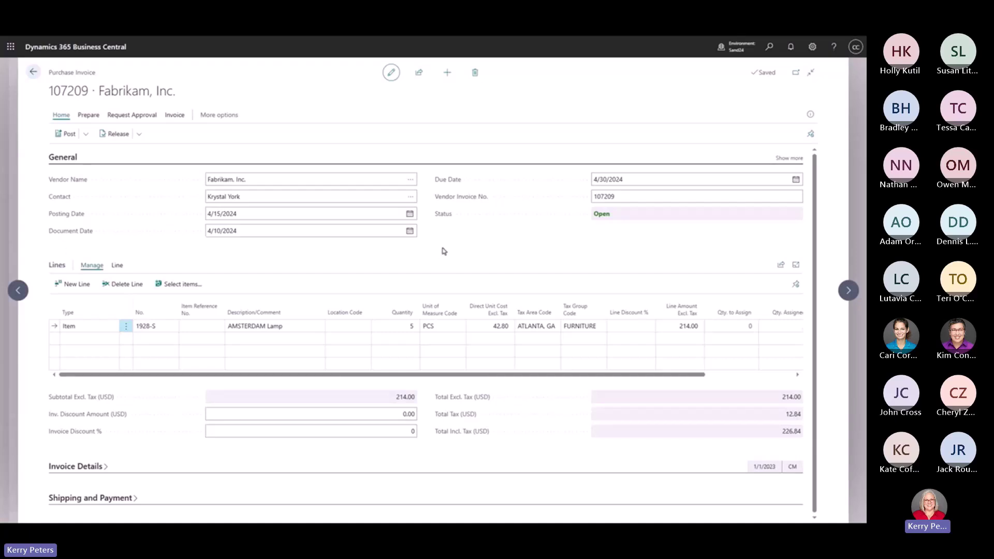
- Copy a link to the Fabrikam purchase invoice, paste it into a new email message, and switch back to the presentation
{"action": "left_click", "coordinate": [419, 78]}
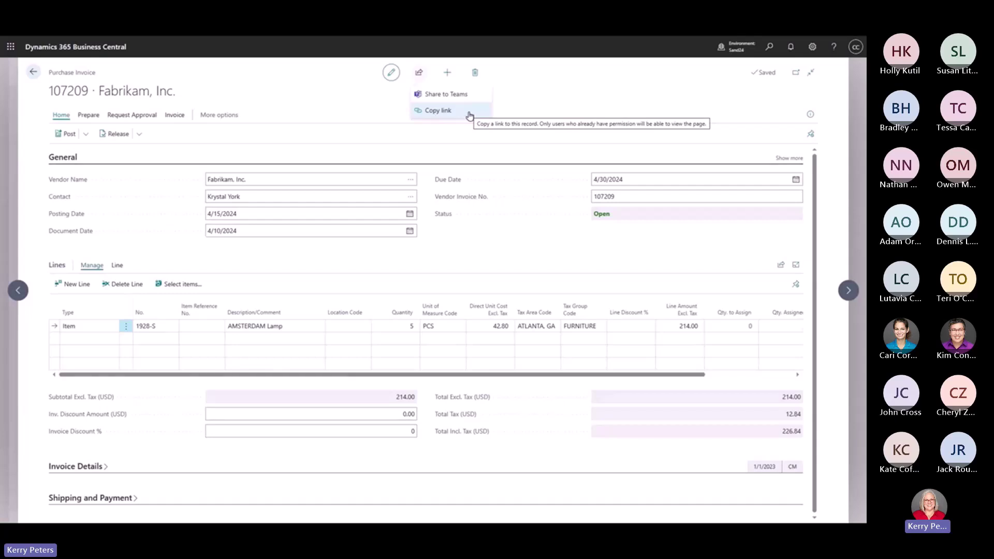
{"action": "left_click", "coordinate": [453, 111]}
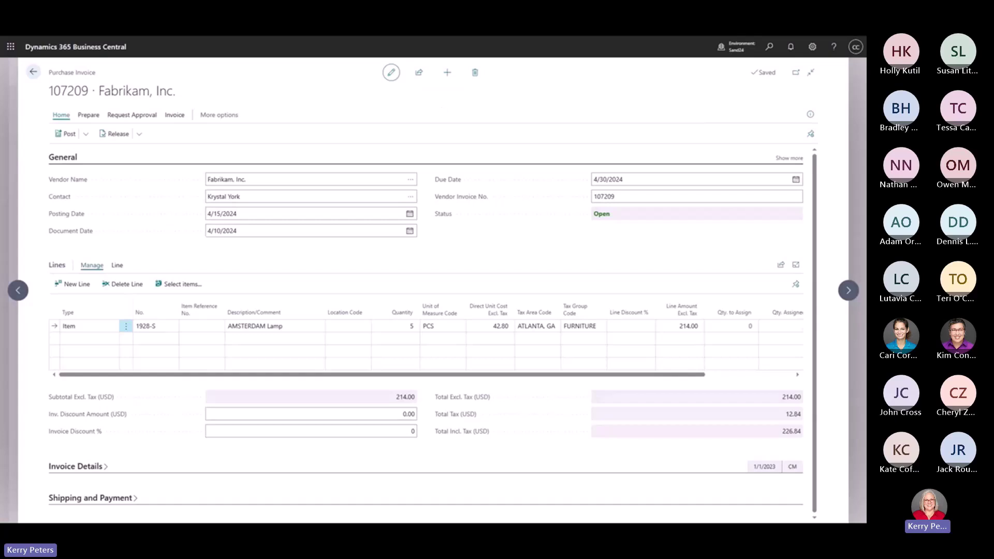
{"action": "key", "text": "ctrl+v"}
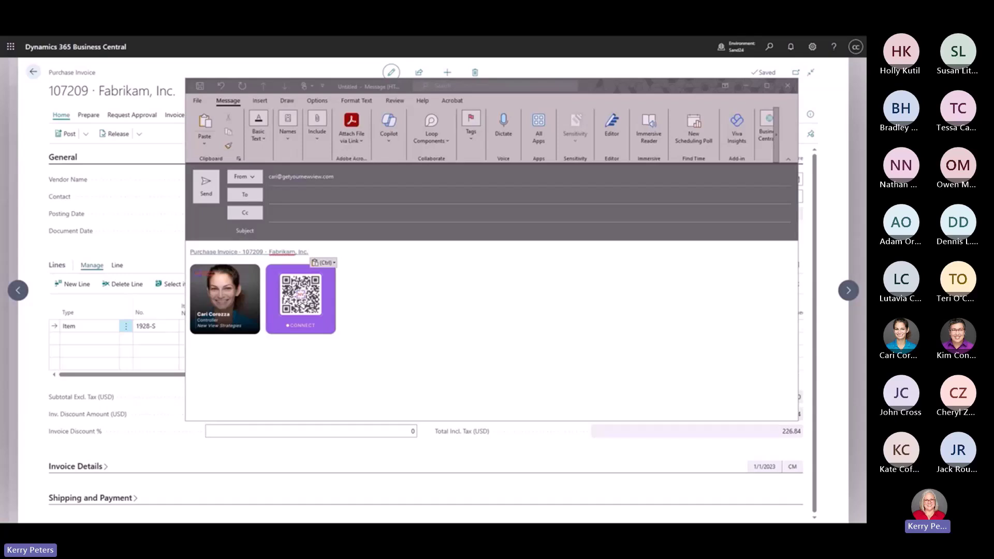
{"action": "key", "text": "alt+Tab"}
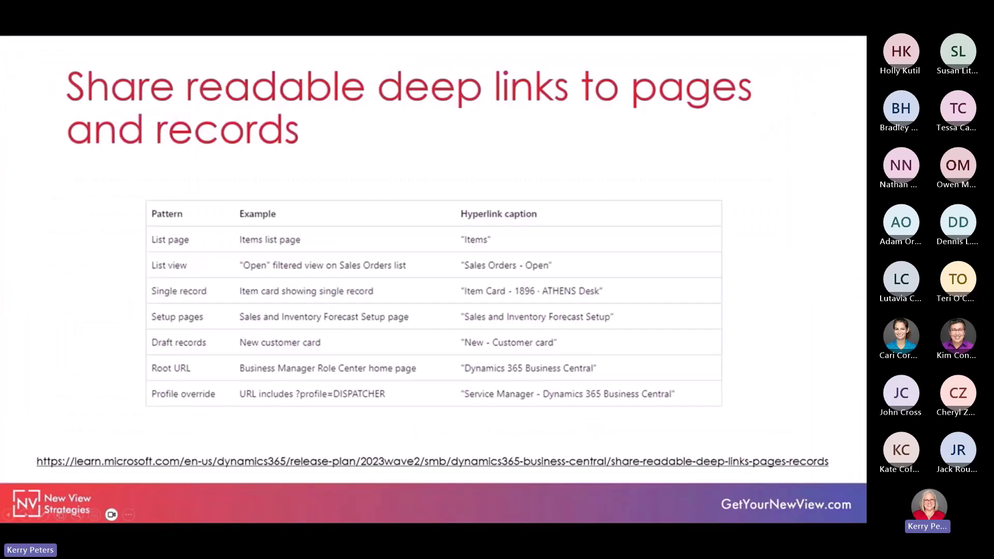
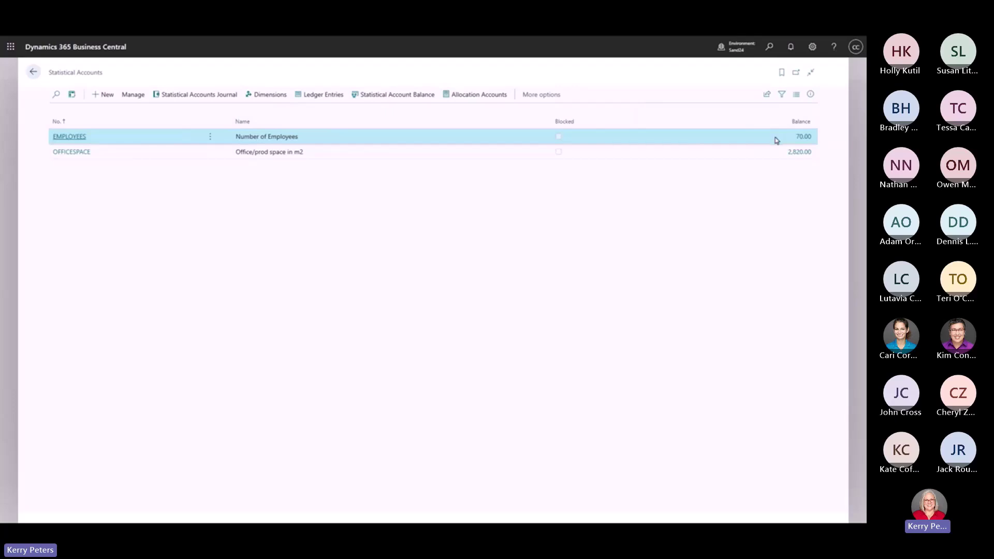
- Review the ledger entries behind the EMPLOYEES statistical account's balance in full view and return to the account list
{"action": "left_click", "coordinate": [804, 136]}
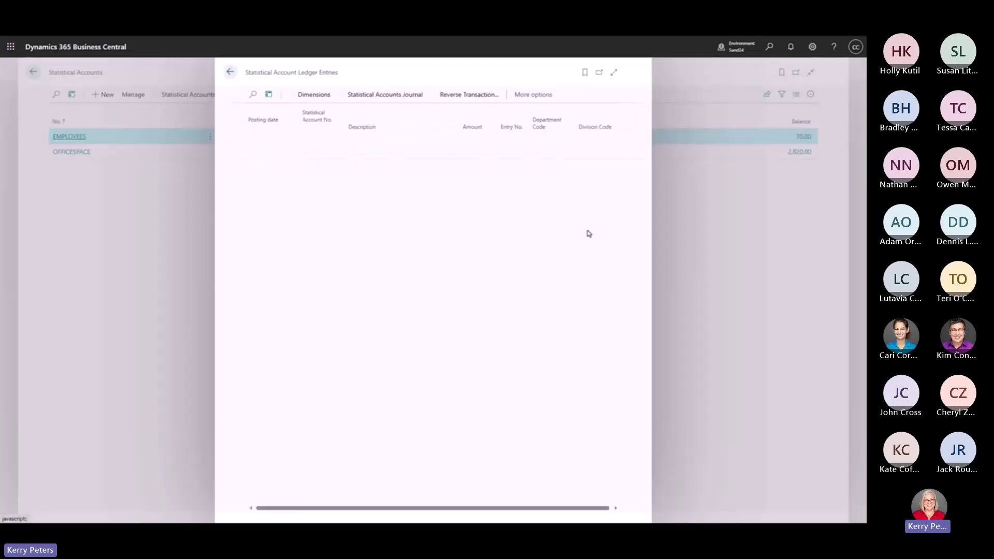
{"action": "left_click", "coordinate": [615, 78]}
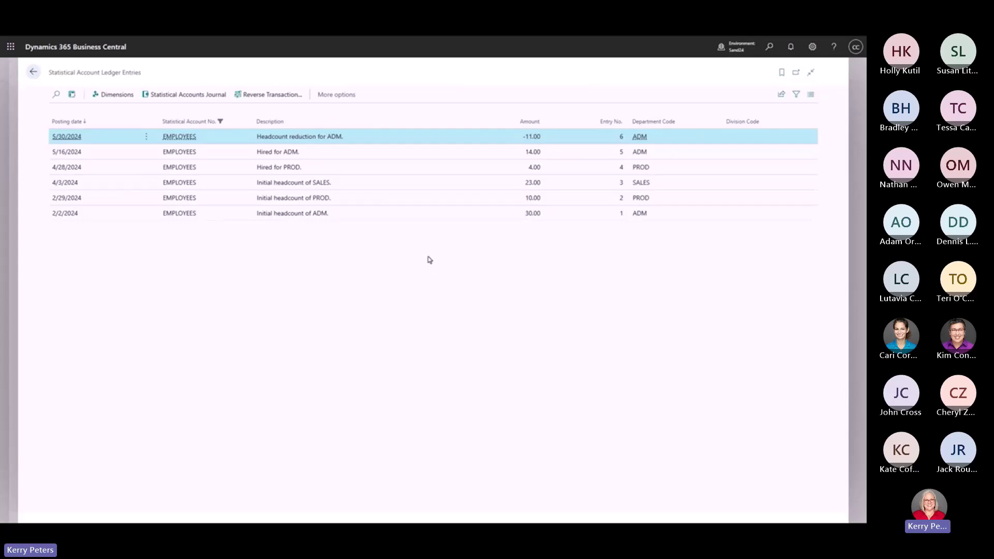
{"action": "left_click", "coordinate": [33, 72]}
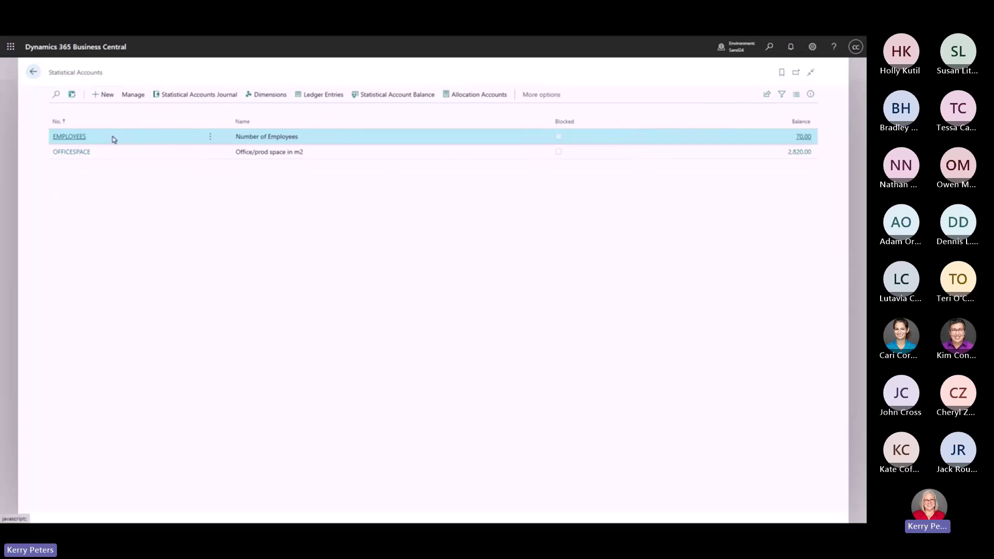
- Add a DEPARTMENT default dimension with Code Mandatory value posting to the EMPLOYEES statistical account, leaving the dimension value blank
{"action": "left_click", "coordinate": [72, 137]}
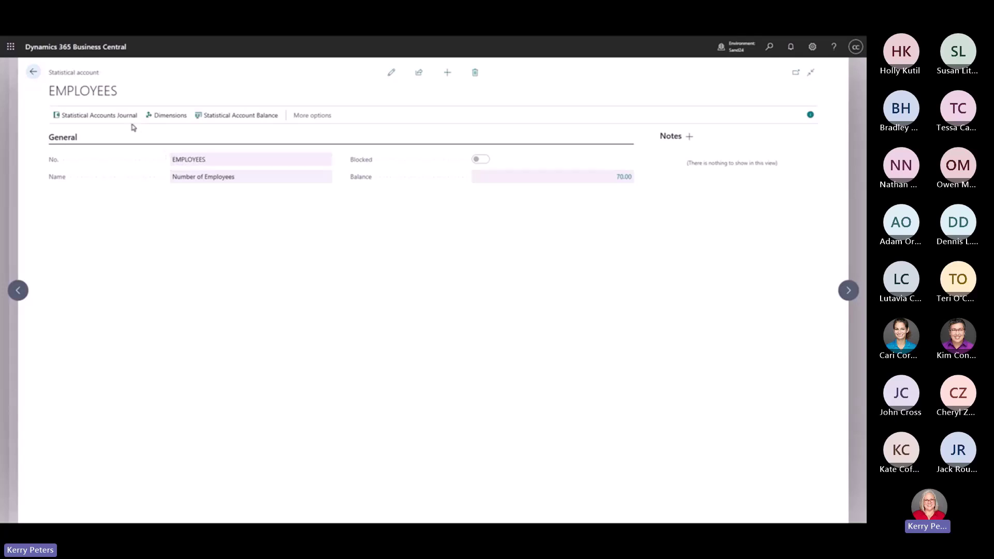
{"action": "left_click", "coordinate": [170, 116]}
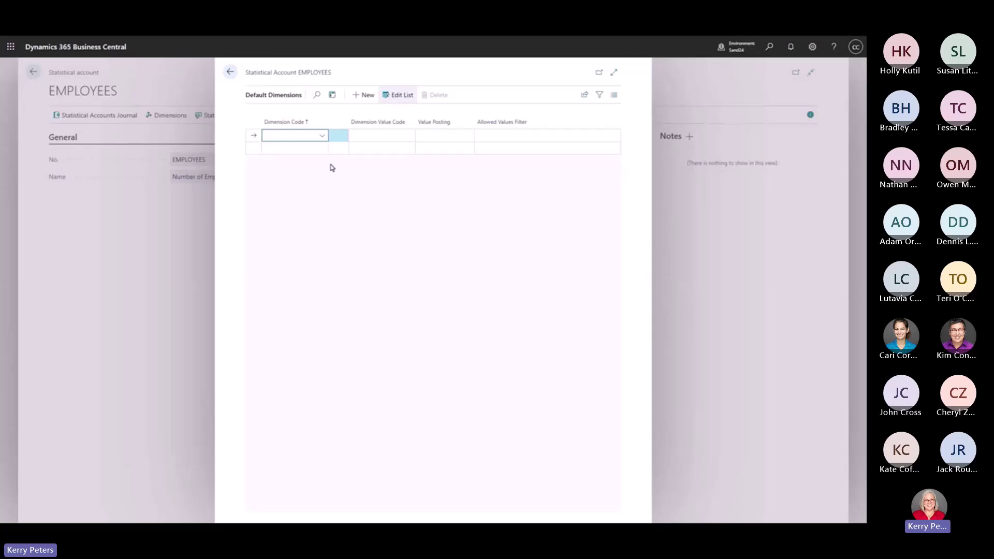
{"action": "left_click", "coordinate": [325, 135]}
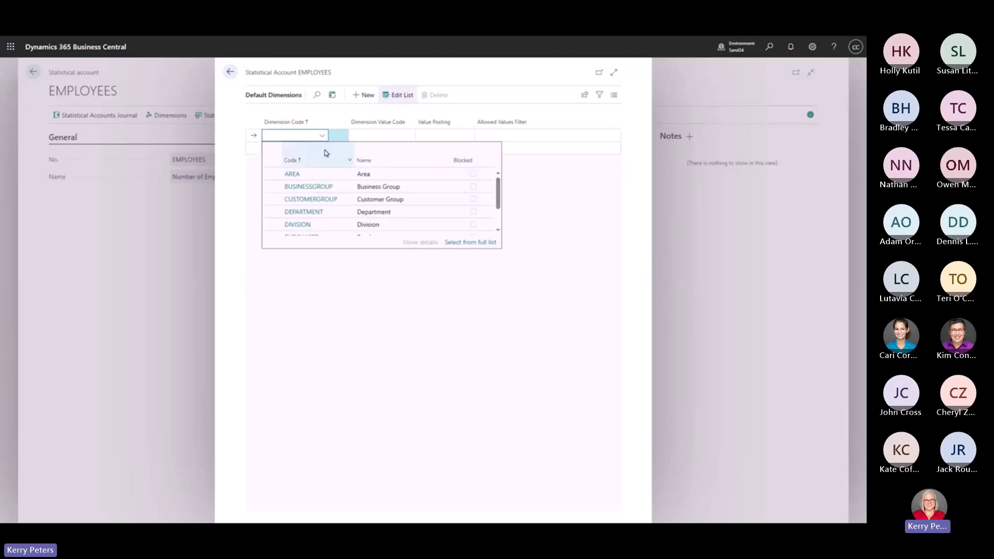
{"action": "left_click", "coordinate": [362, 212]}
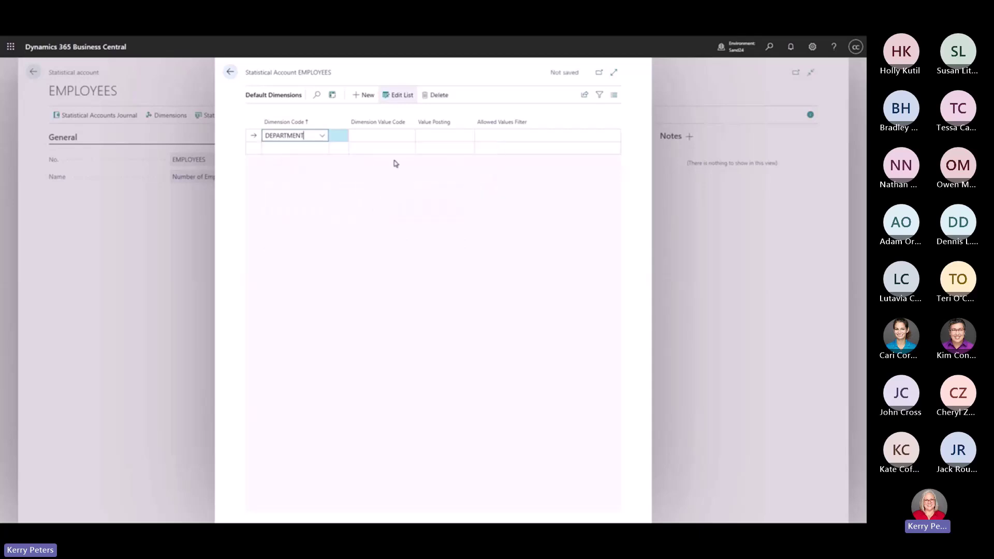
{"action": "left_click", "coordinate": [403, 135]}
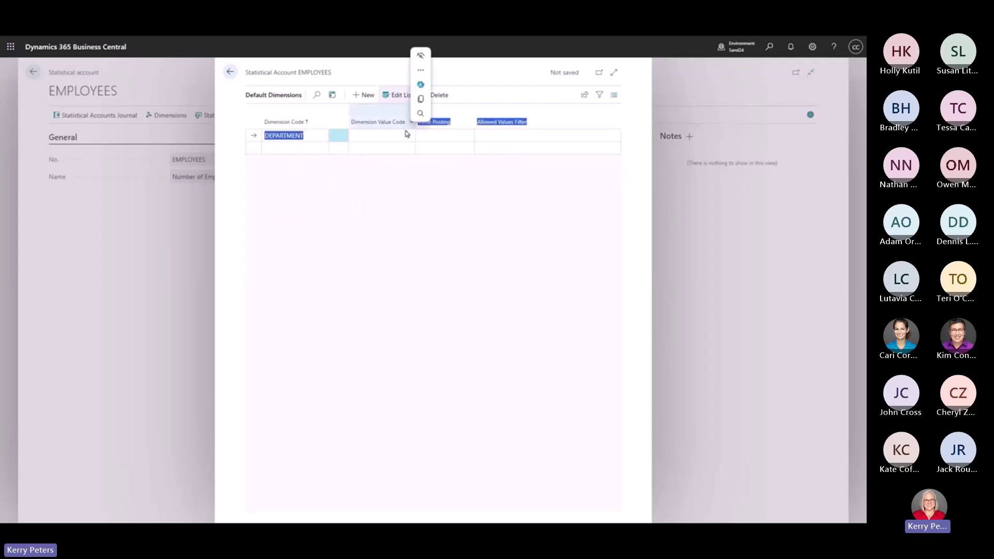
{"action": "left_click", "coordinate": [408, 135]}
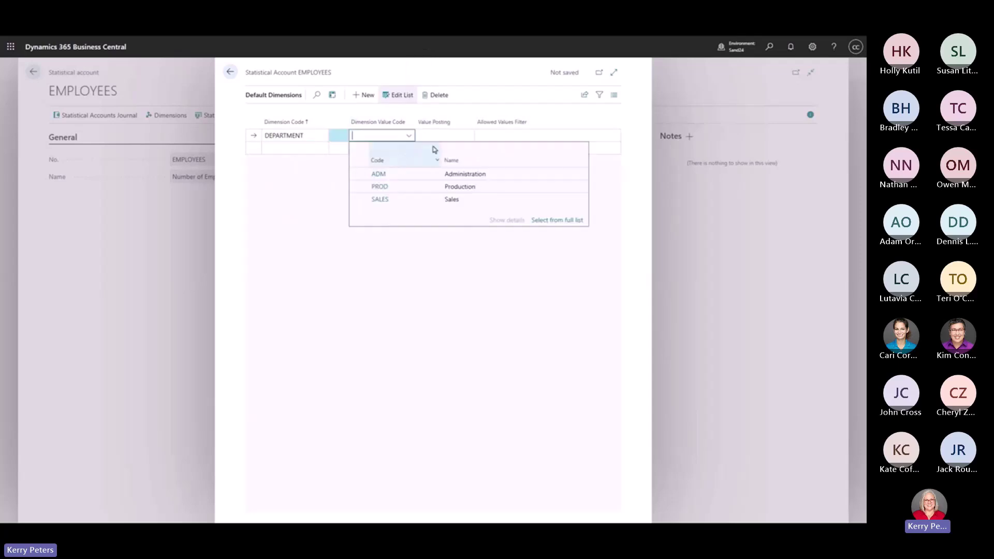
{"action": "left_click", "coordinate": [444, 136]}
{"action": "left_click", "coordinate": [440, 155]}
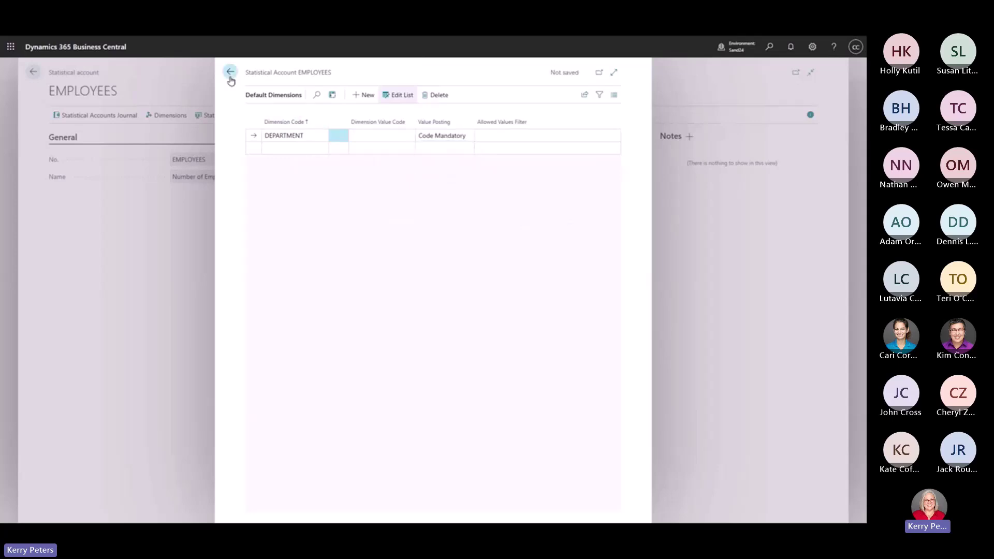
{"action": "left_click", "coordinate": [230, 72]}
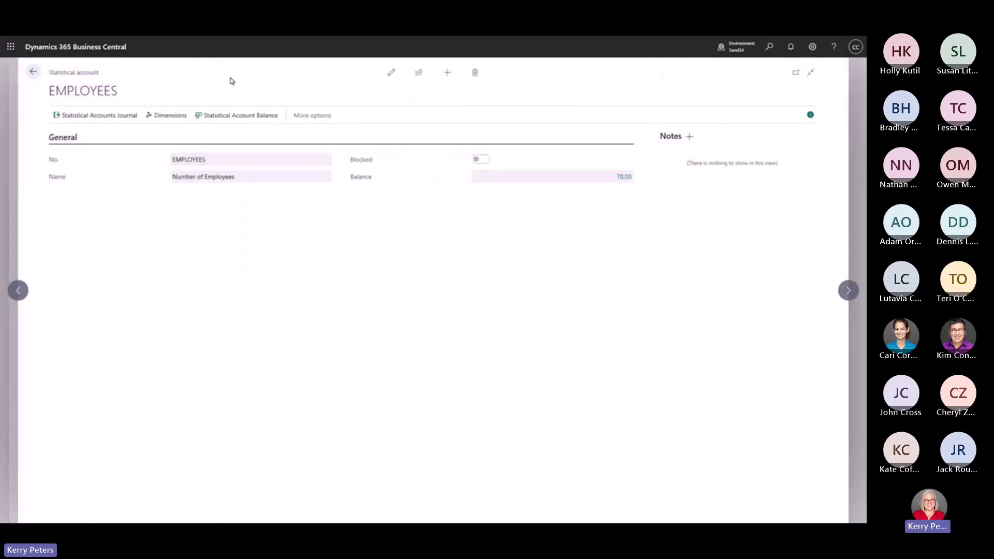
- Examine the EMPLOYEES statistical account balance by Month as Balance at Date, including the periods before June 2024
{"action": "left_click", "coordinate": [253, 123]}
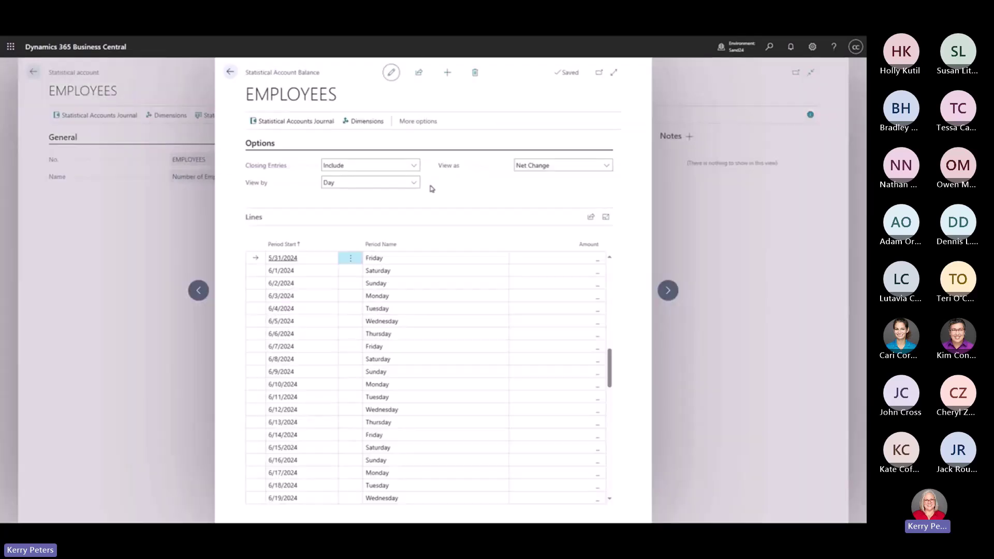
{"action": "left_click", "coordinate": [378, 184]}
{"action": "left_click", "coordinate": [371, 211]}
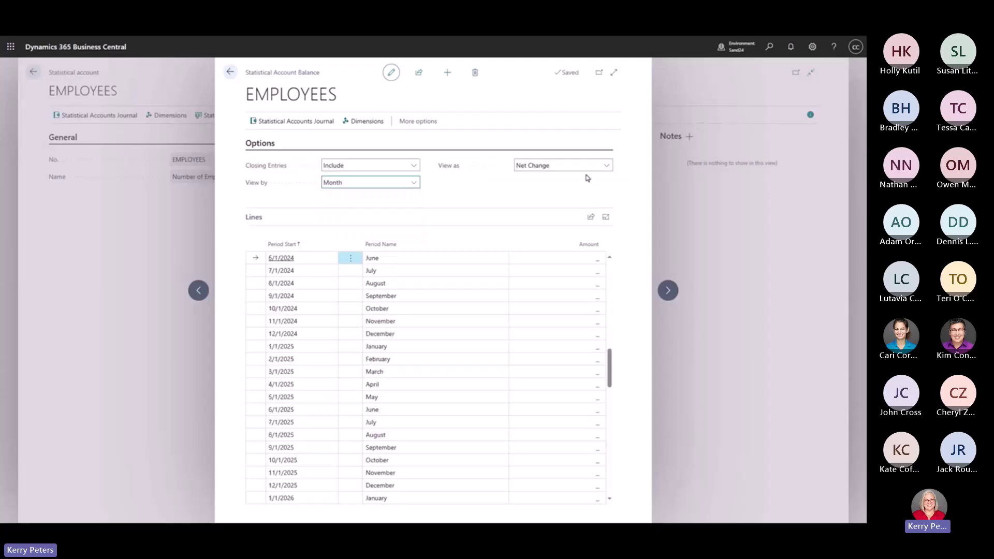
{"action": "left_click", "coordinate": [590, 166]}
{"action": "left_click", "coordinate": [545, 185]}
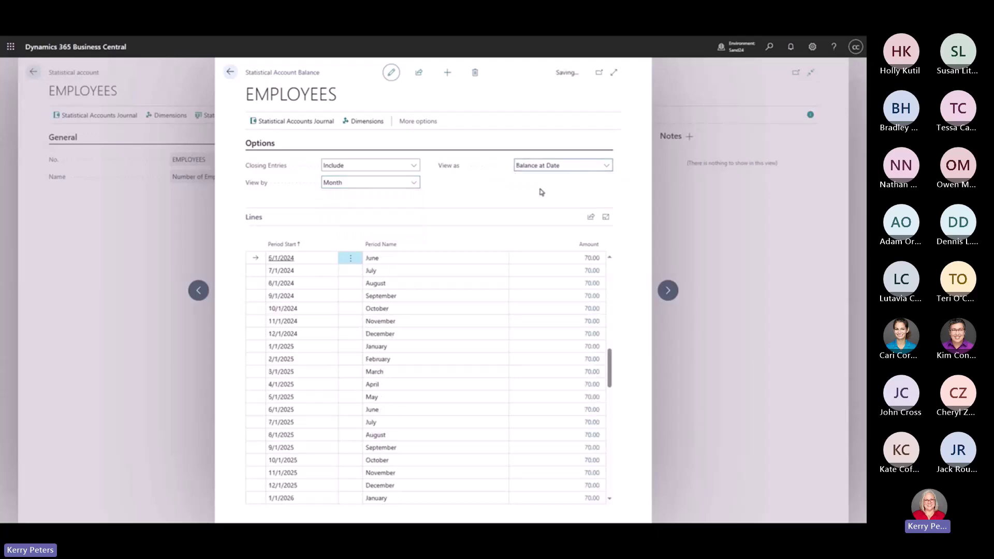
{"action": "scroll", "coordinate": [549, 339], "scroll_direction": "up", "scroll_amount": 2}
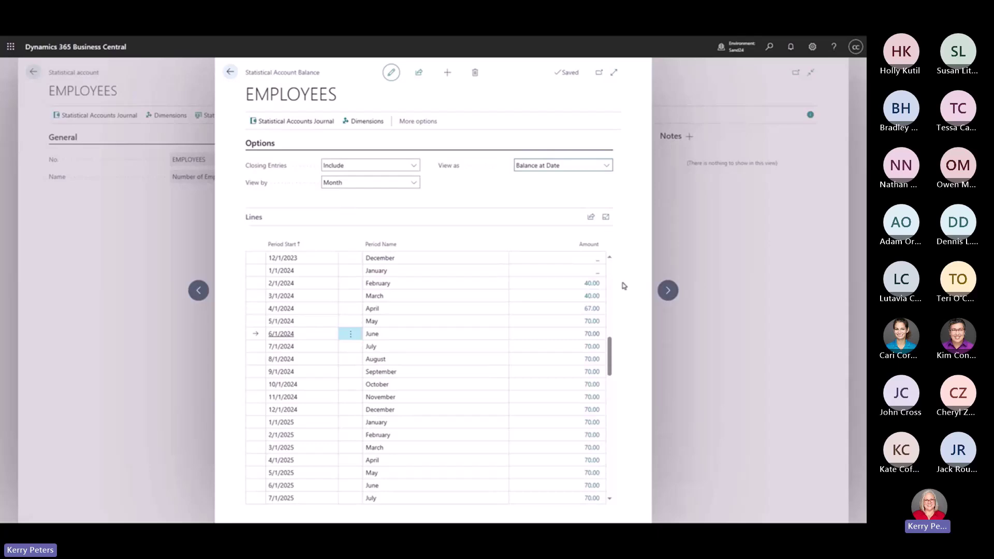
- Return to the statistical accounts list and open the entries behind the OFFICESPACE balance
{"action": "left_click", "coordinate": [230, 71]}
{"action": "left_click", "coordinate": [34, 72]}
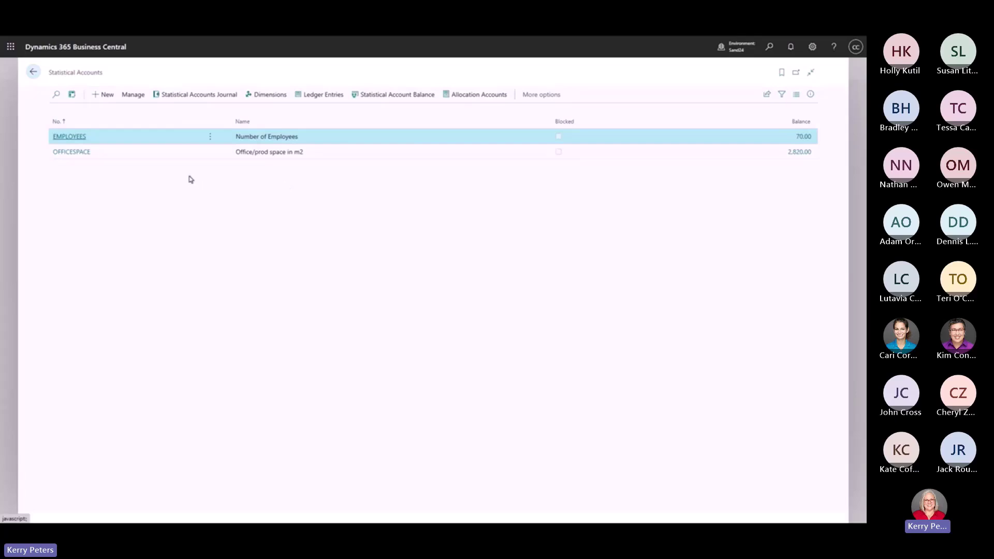
{"action": "left_click", "coordinate": [797, 158]}
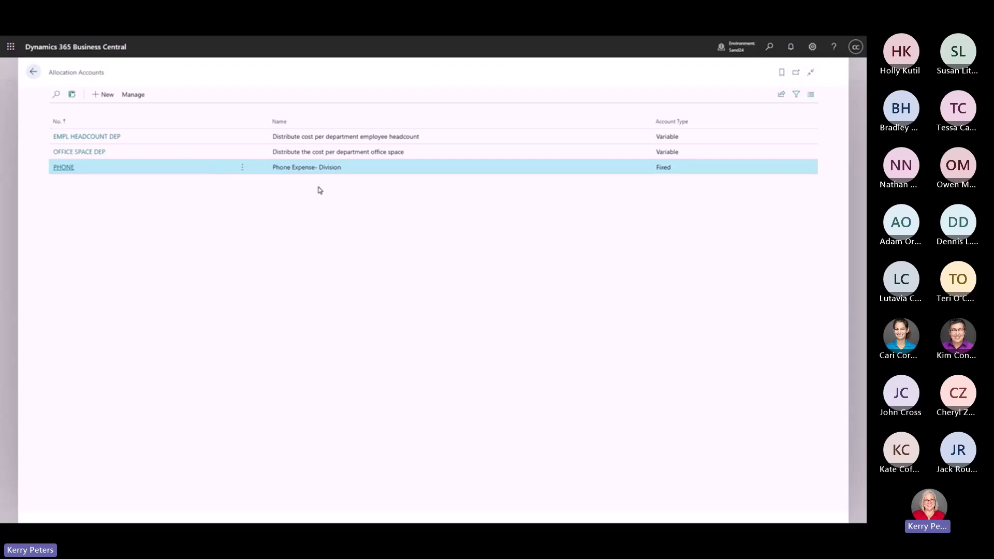
- Open the PHONE allocation account for editing and check the available document line split and account type options
{"action": "left_click", "coordinate": [63, 168]}
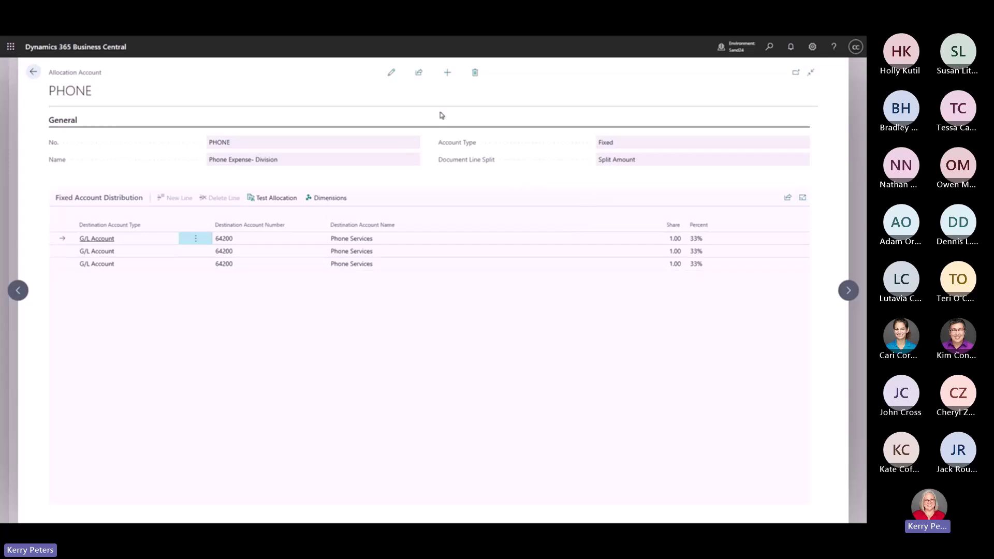
{"action": "left_click", "coordinate": [391, 72]}
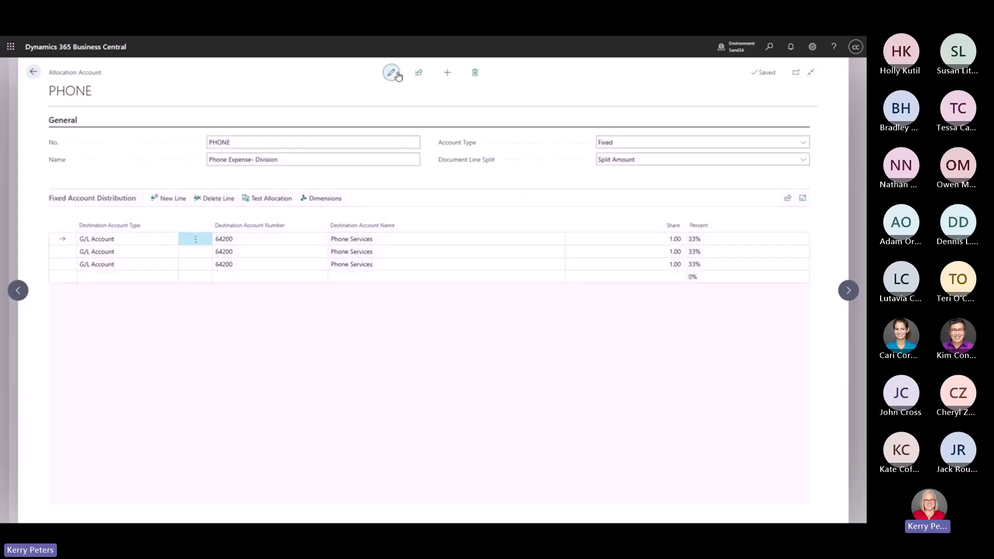
{"action": "left_click", "coordinate": [648, 161]}
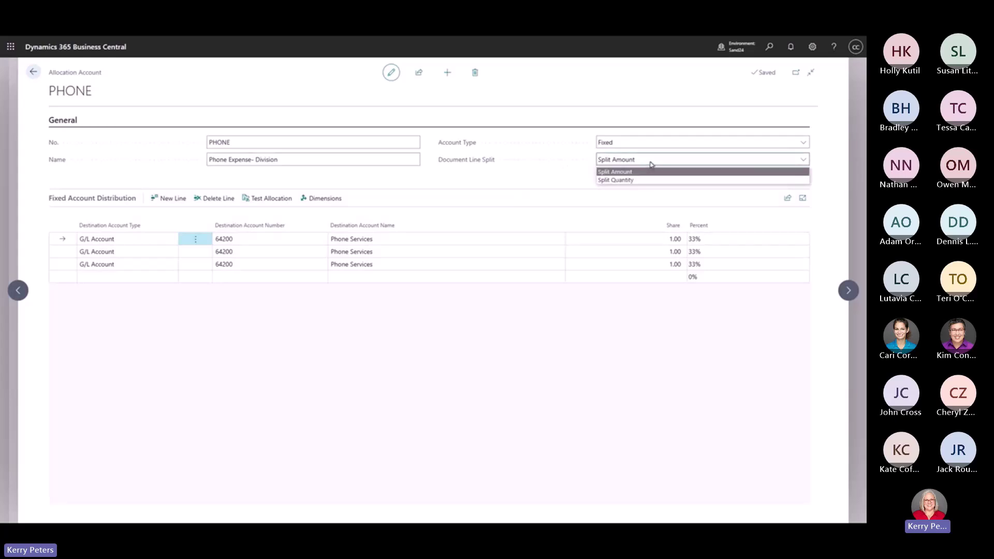
{"action": "left_click", "coordinate": [453, 178]}
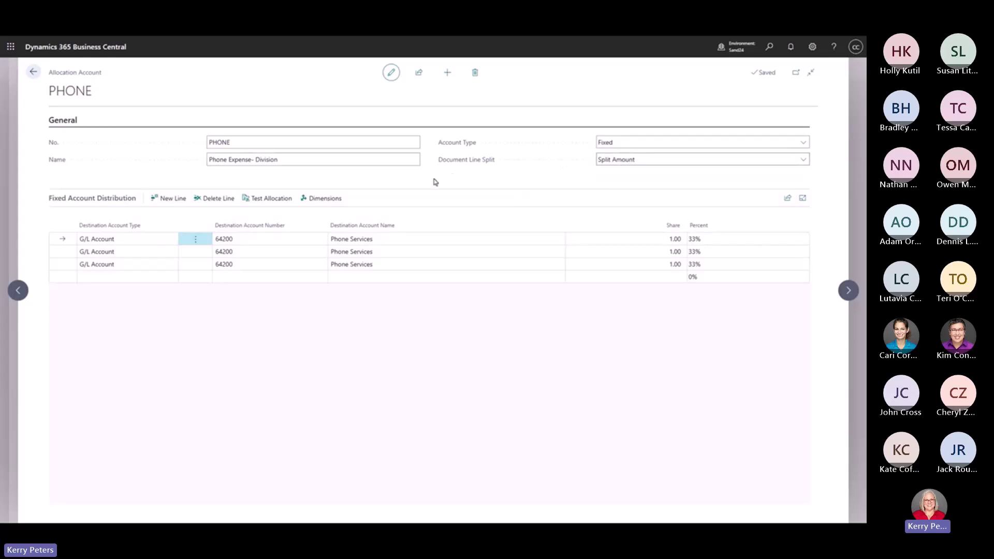
{"action": "left_click", "coordinate": [670, 146]}
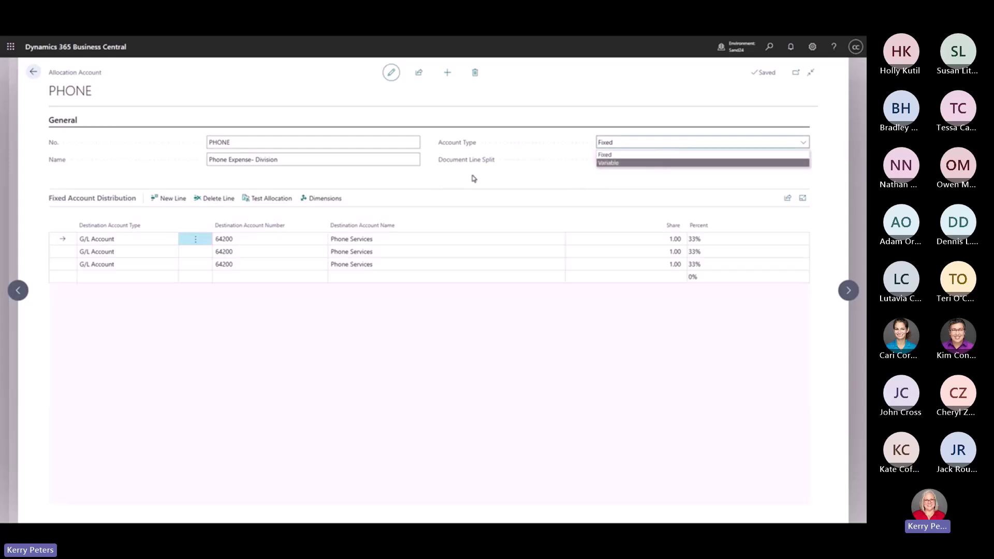
{"action": "left_click", "coordinate": [433, 181]}
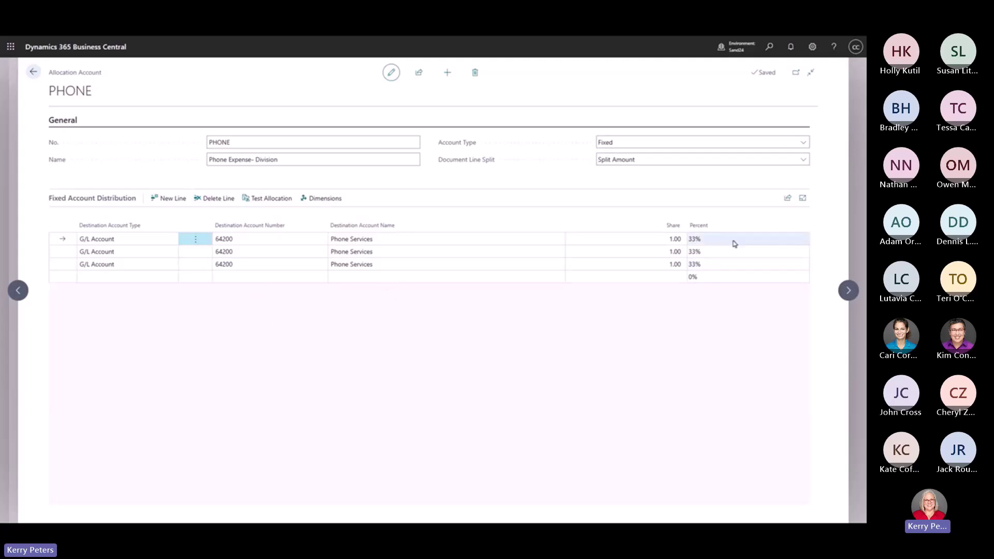
- Check the dimensions assigned to each of the three Phone Services distribution lines of the PHONE allocation account
{"action": "left_click", "coordinate": [318, 198]}
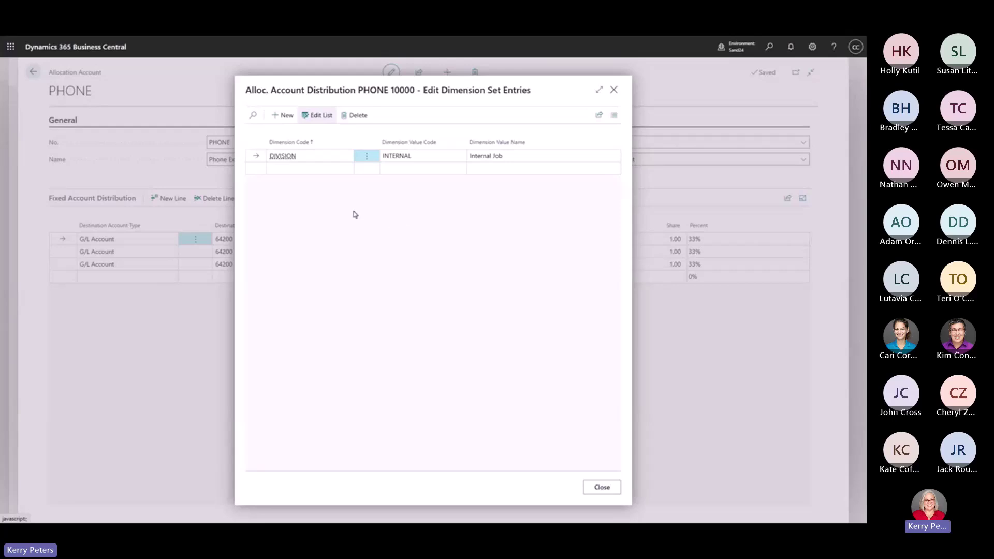
{"action": "left_click", "coordinate": [600, 487]}
{"action": "left_click", "coordinate": [318, 199]}
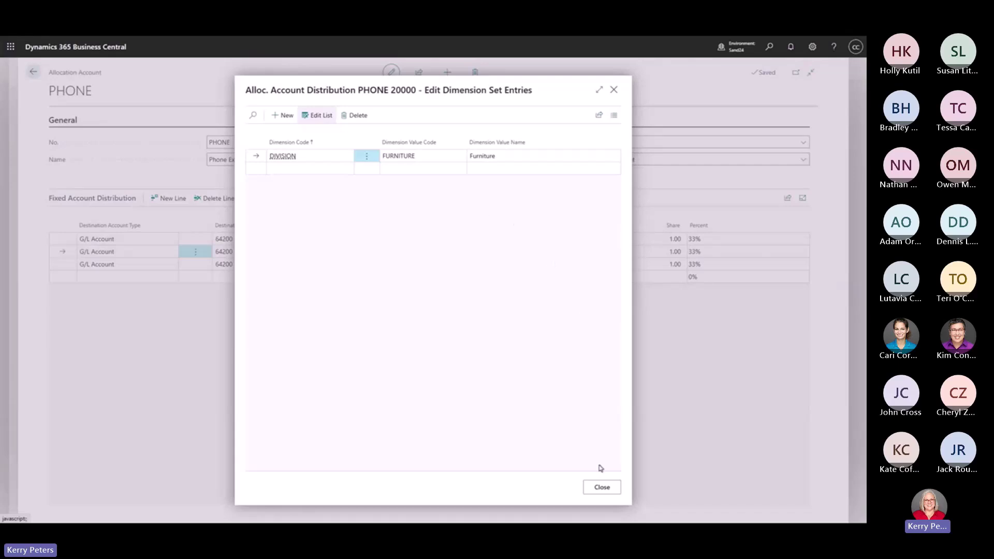
{"action": "left_click", "coordinate": [601, 486]}
{"action": "left_click", "coordinate": [342, 264]}
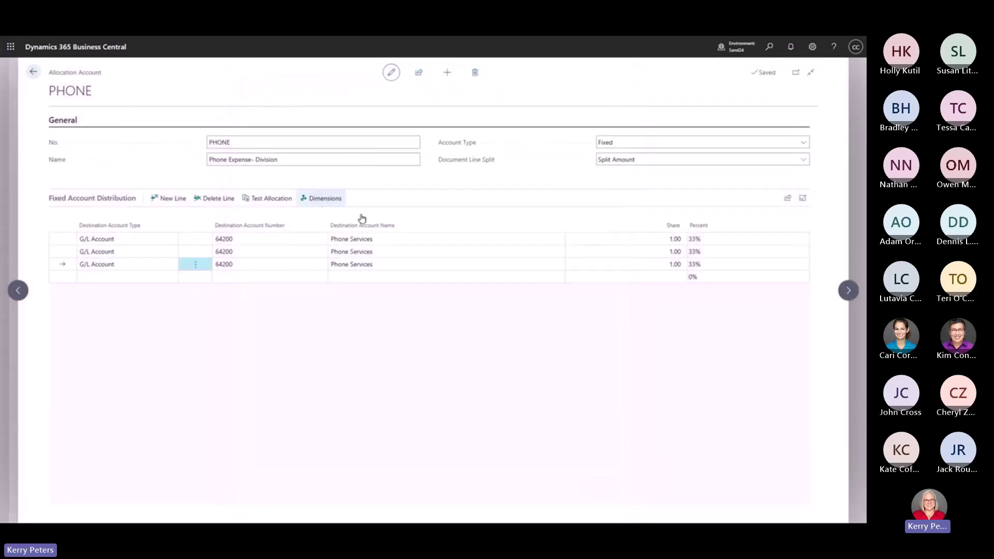
{"action": "left_click", "coordinate": [323, 201]}
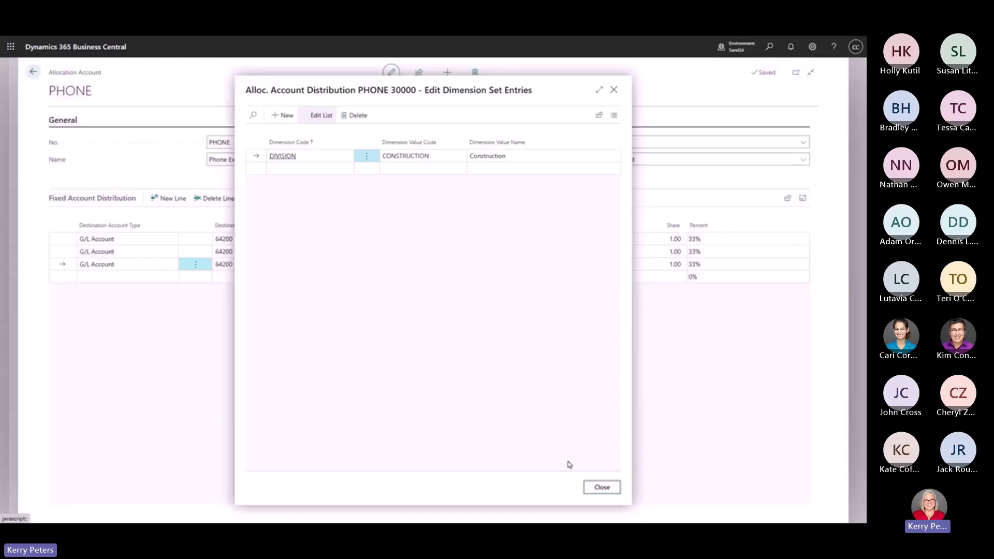
- Test the PHONE account's allocation with an amount of 500 and review how it splits across the distribution lines
{"action": "left_click", "coordinate": [601, 486]}
{"action": "left_click", "coordinate": [271, 199]}
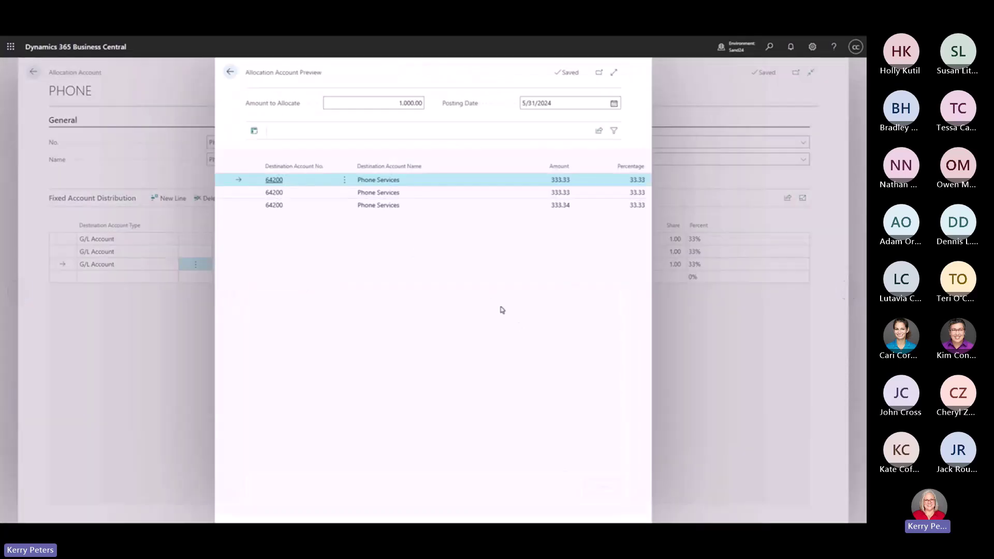
{"action": "left_click", "coordinate": [386, 103]}
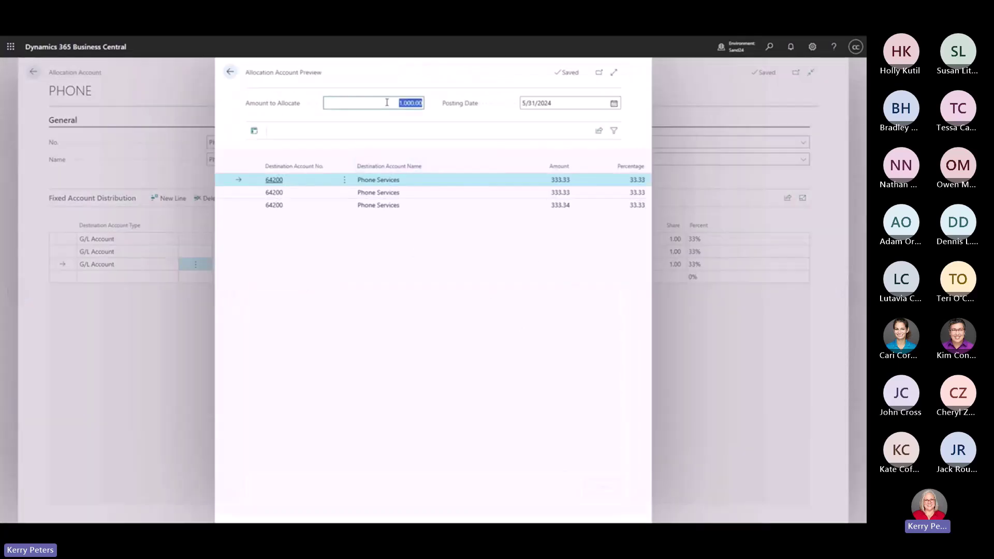
{"action": "type", "text": "500"}
{"action": "key", "text": "Tab"}
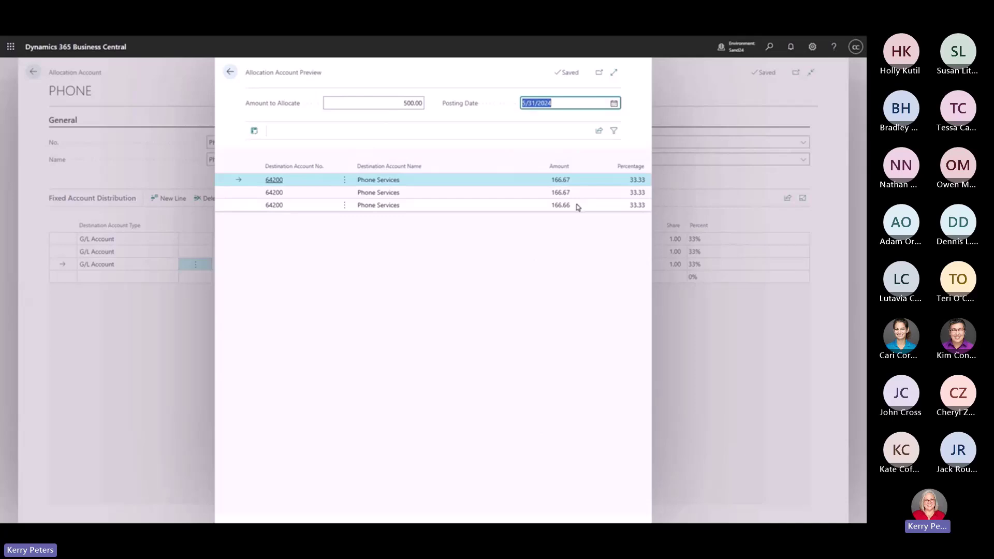
{"action": "left_click", "coordinate": [227, 73]}
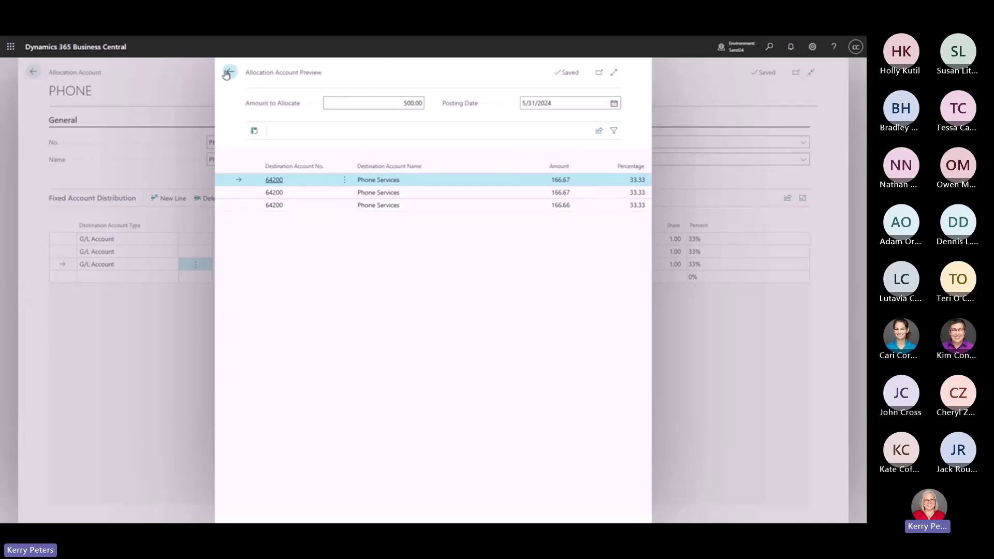
- Create a purchase invoice for vendor Cari's Creative Construction with vendor invoice number 1256987
{"action": "left_click", "coordinate": [771, 54]}
{"action": "type", "text": "purch inv"}
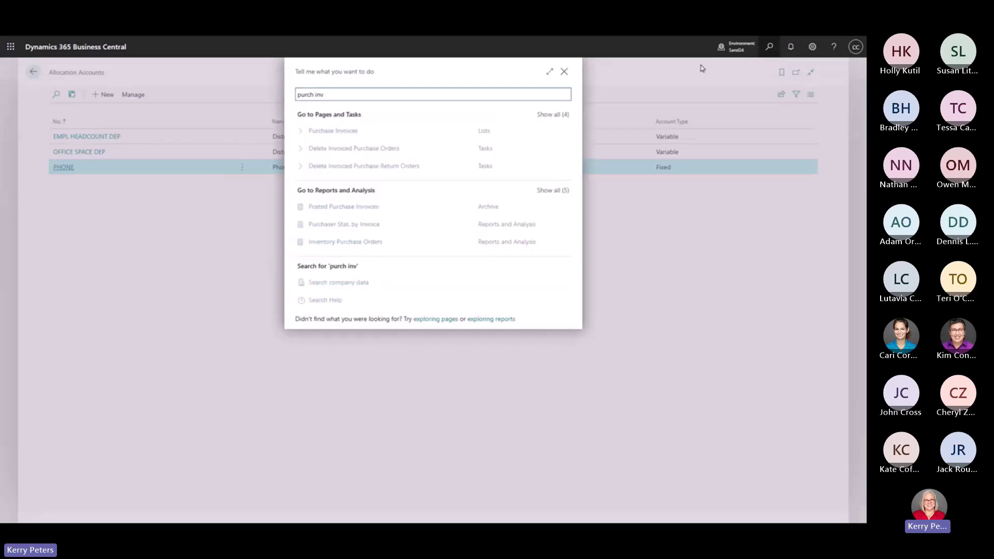
{"action": "left_click", "coordinate": [353, 133]}
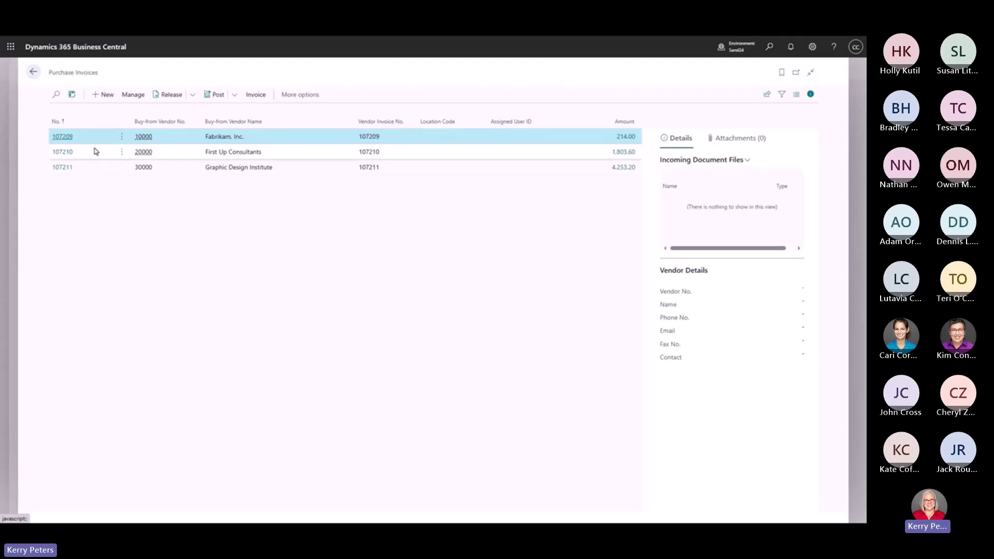
{"action": "left_click", "coordinate": [96, 97]}
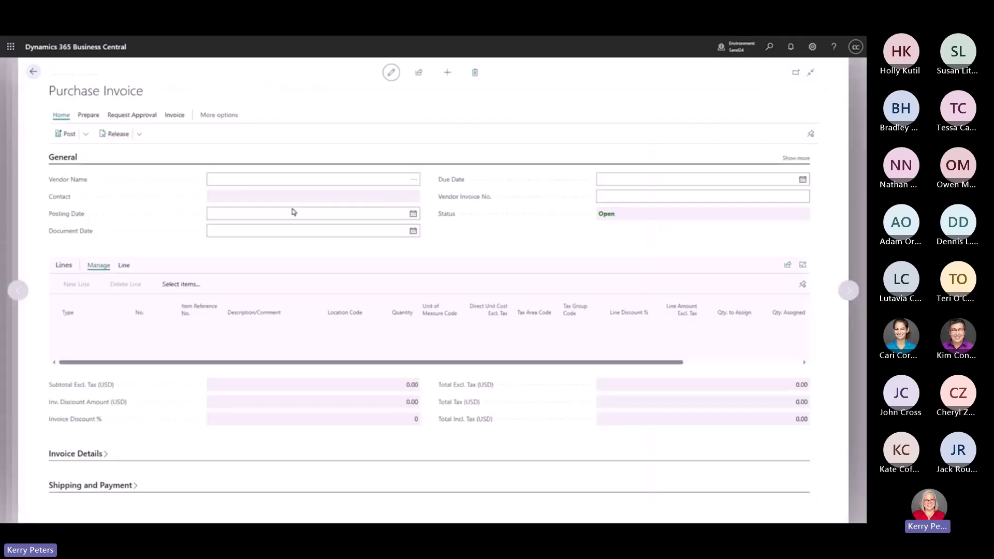
{"action": "left_click", "coordinate": [414, 179]}
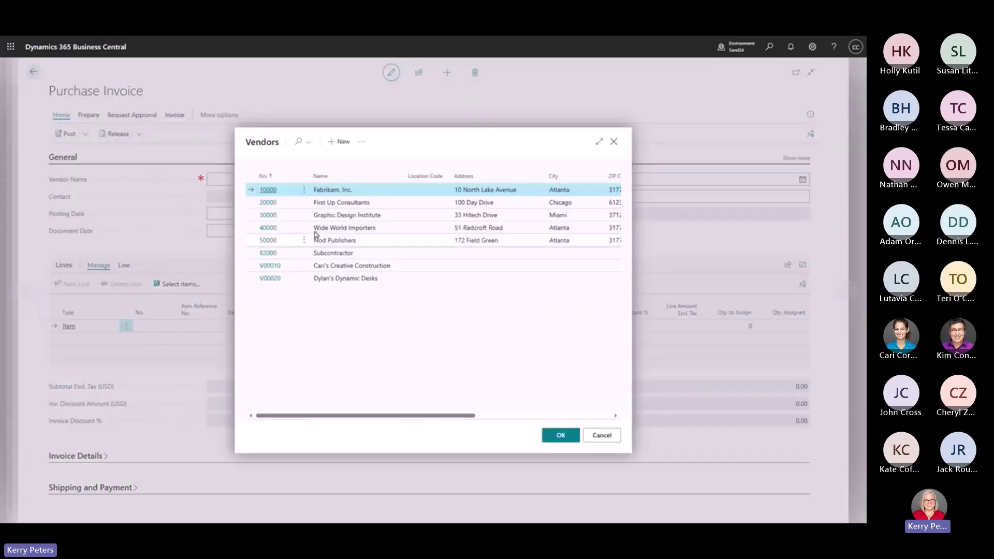
{"action": "left_click", "coordinate": [333, 265]}
{"action": "left_click", "coordinate": [560, 435]}
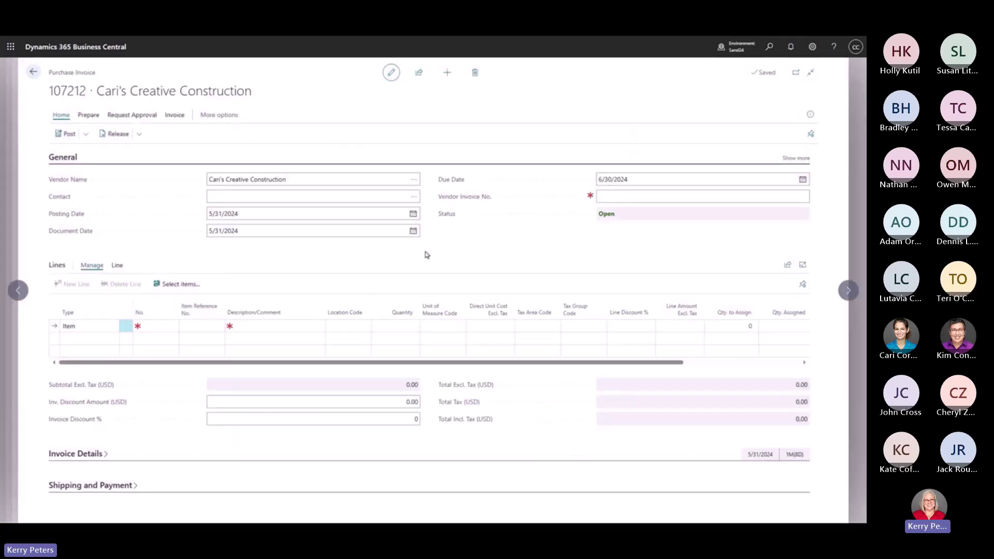
{"action": "left_click", "coordinate": [651, 194]}
{"action": "type", "text": "1256987"}
{"action": "left_click", "coordinate": [489, 239]}
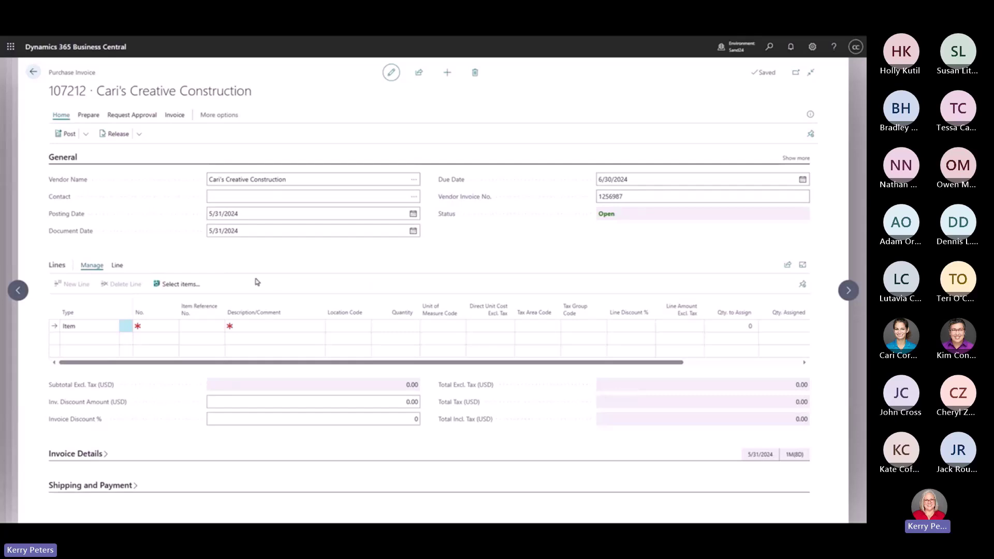
- Fill in the first invoice line with allocation account PHONE, quantity 1 and a direct unit cost of 560
{"action": "left_click", "coordinate": [111, 325]}
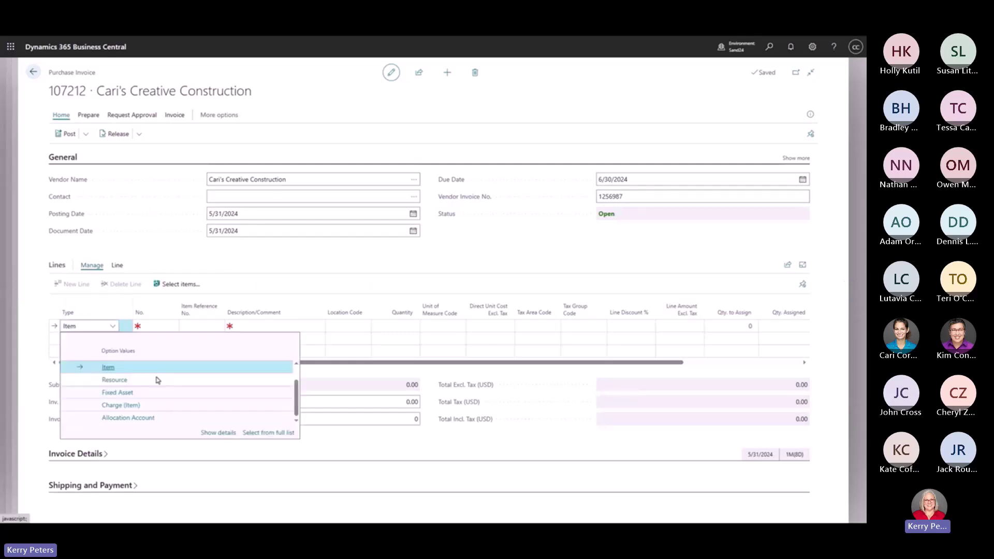
{"action": "left_click", "coordinate": [155, 418]}
{"action": "left_click", "coordinate": [173, 327]}
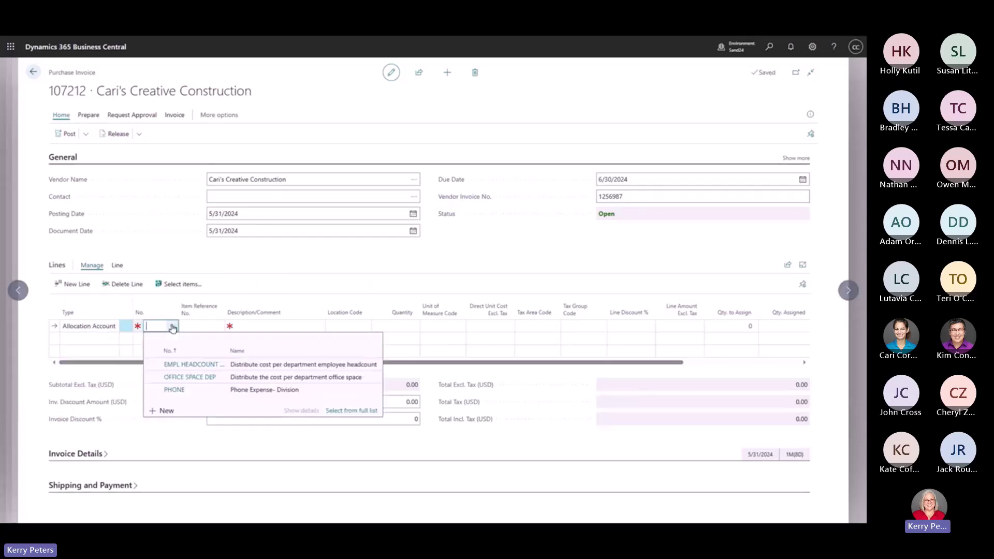
{"action": "left_click", "coordinate": [253, 390]}
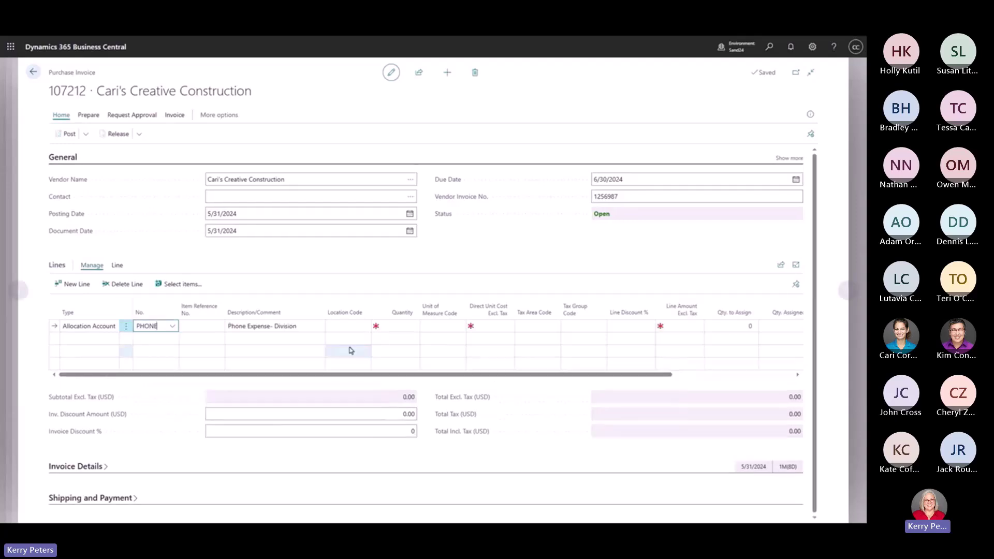
{"action": "left_click", "coordinate": [399, 326]}
{"action": "type", "text": "1"}
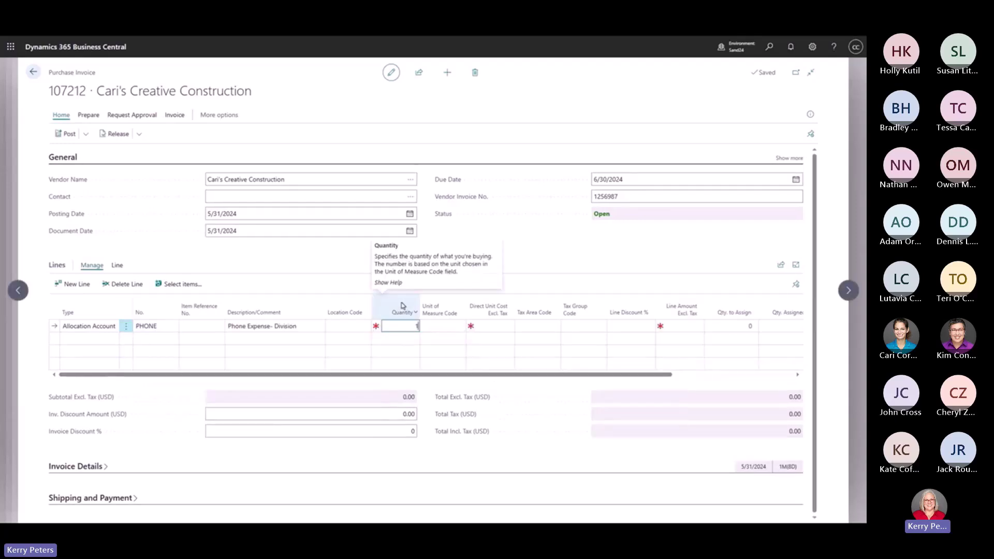
{"action": "key", "text": "Tab"}
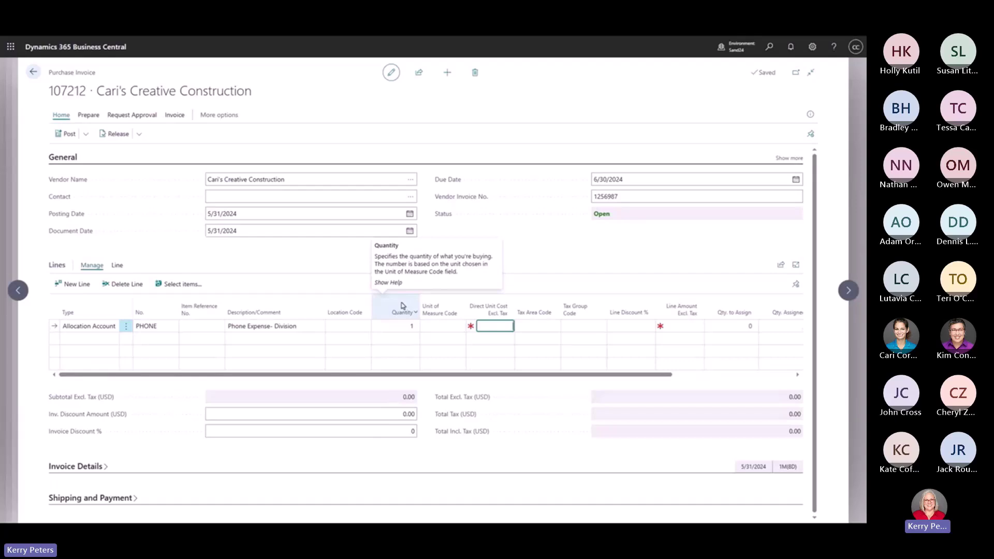
{"action": "type", "text": "560"}
{"action": "key", "text": "Tab"}
{"action": "key", "text": "Tab"}
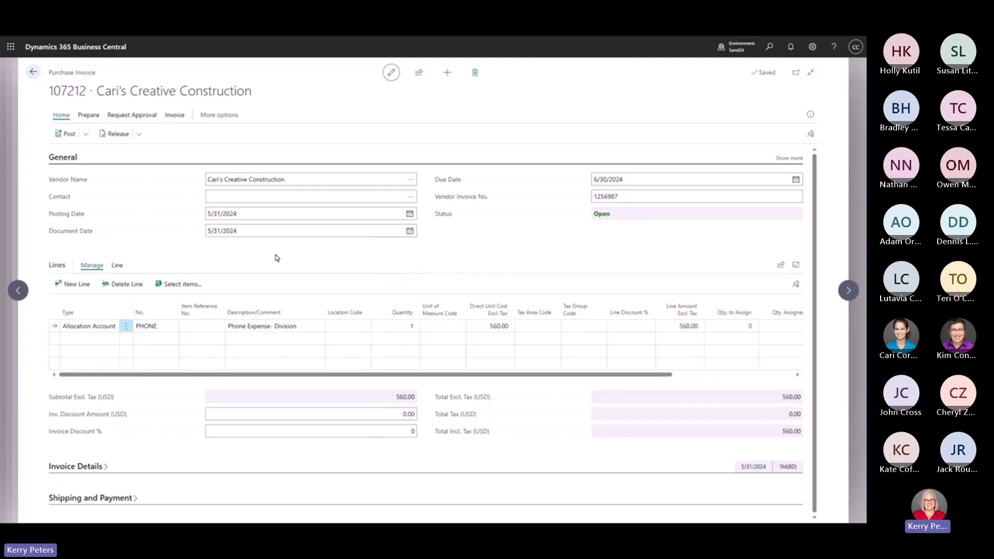
- Preview the posting of the purchase invoice and examine its G/L entries by division code
{"action": "left_click", "coordinate": [89, 139]}
{"action": "left_click", "coordinate": [88, 168]}
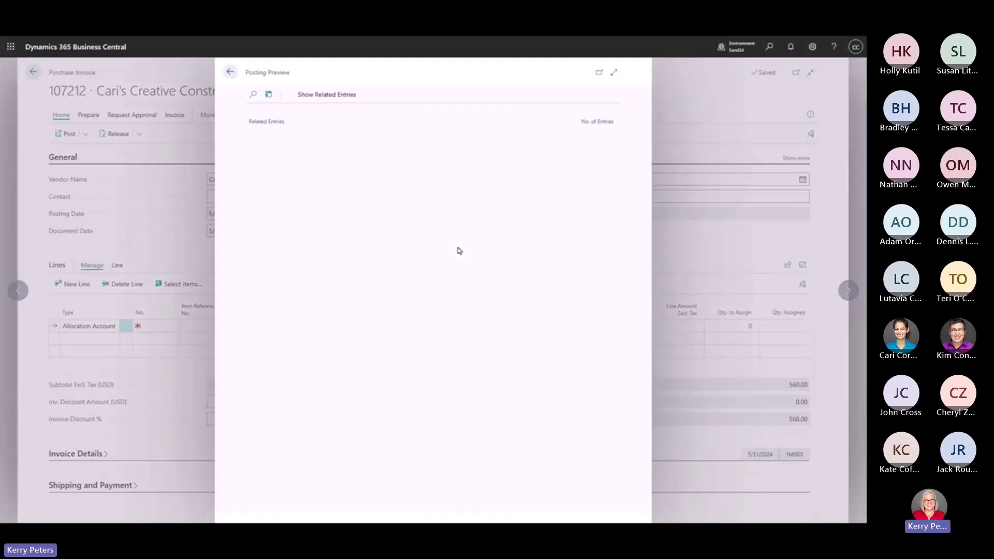
{"action": "left_click", "coordinate": [613, 138]}
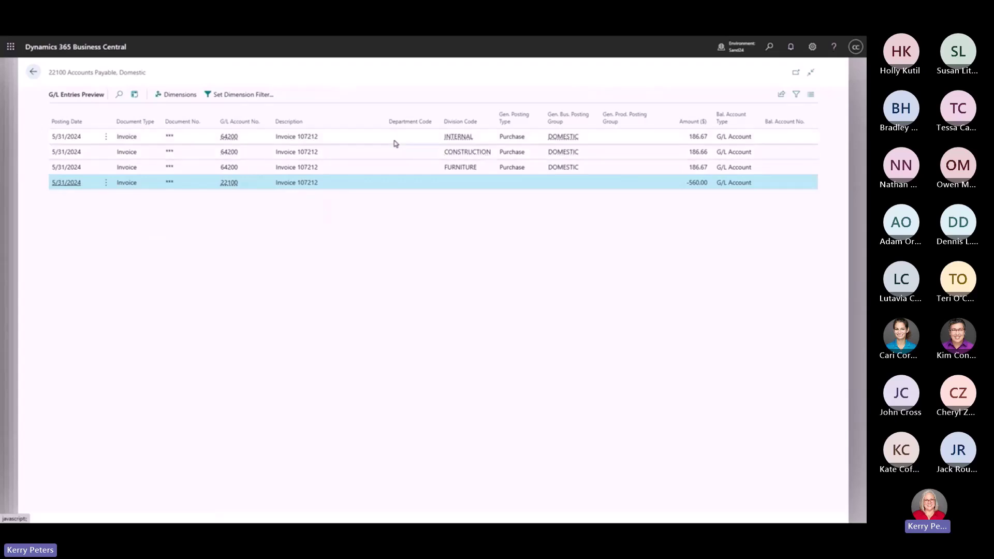
{"action": "left_click", "coordinate": [34, 73]}
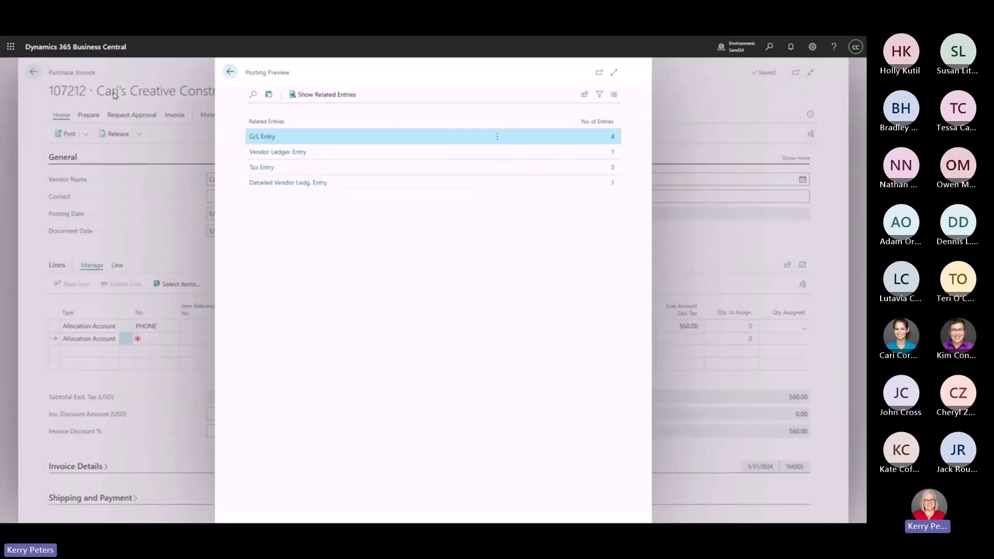
{"action": "left_click", "coordinate": [228, 71]}
- Return to the allocation accounts list and open the EMPL HEADCOUNT DEP account for editing
{"action": "left_click", "coordinate": [34, 74]}
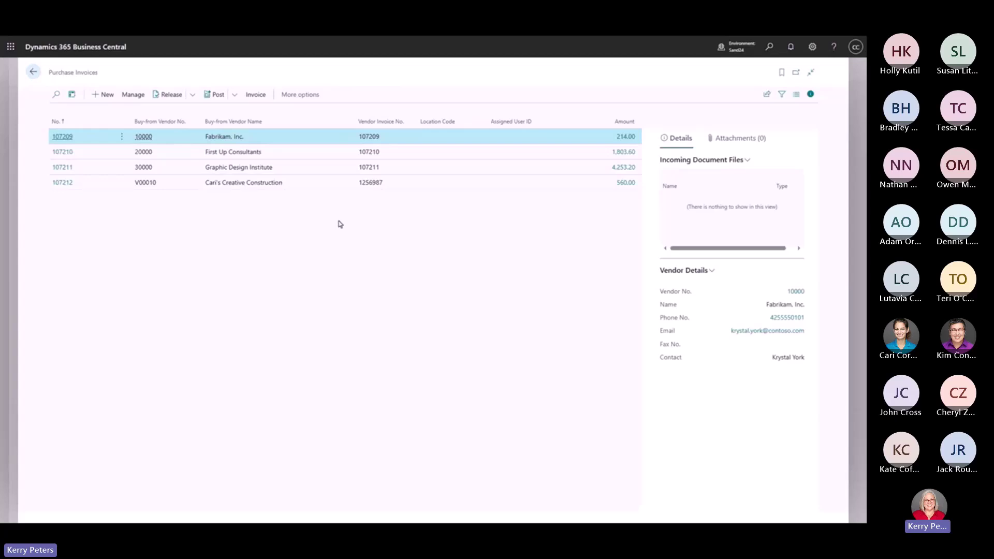
{"action": "left_click", "coordinate": [33, 72]}
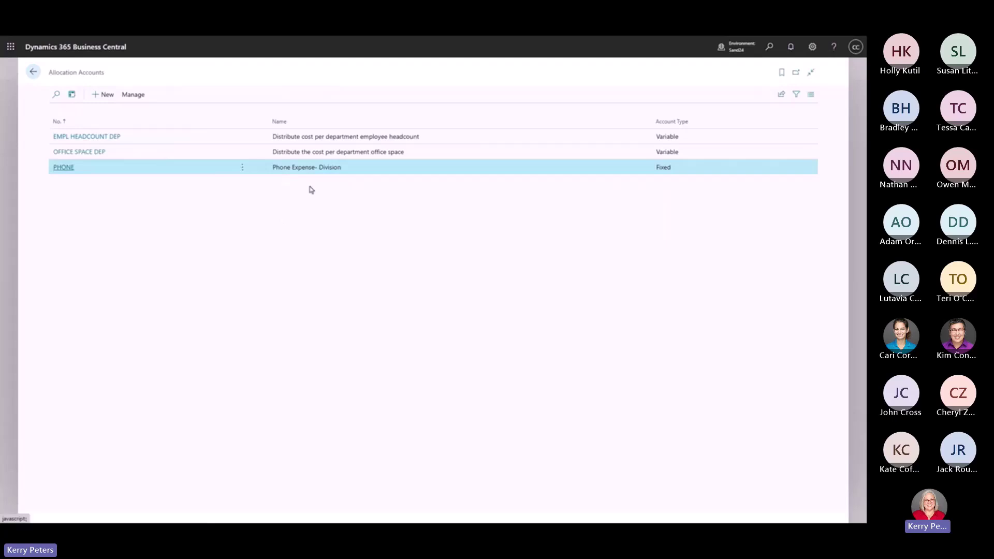
{"action": "left_click", "coordinate": [178, 138]}
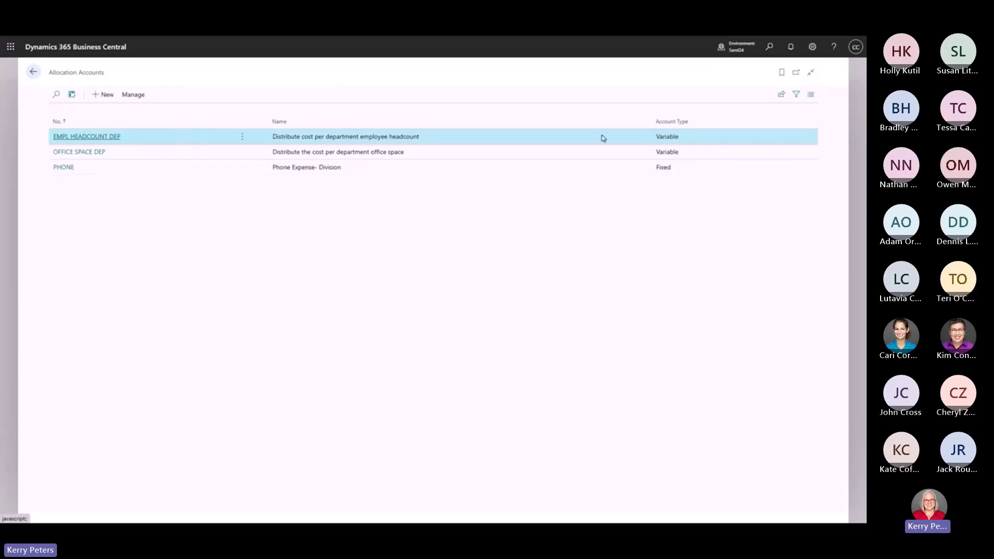
{"action": "left_click", "coordinate": [101, 137]}
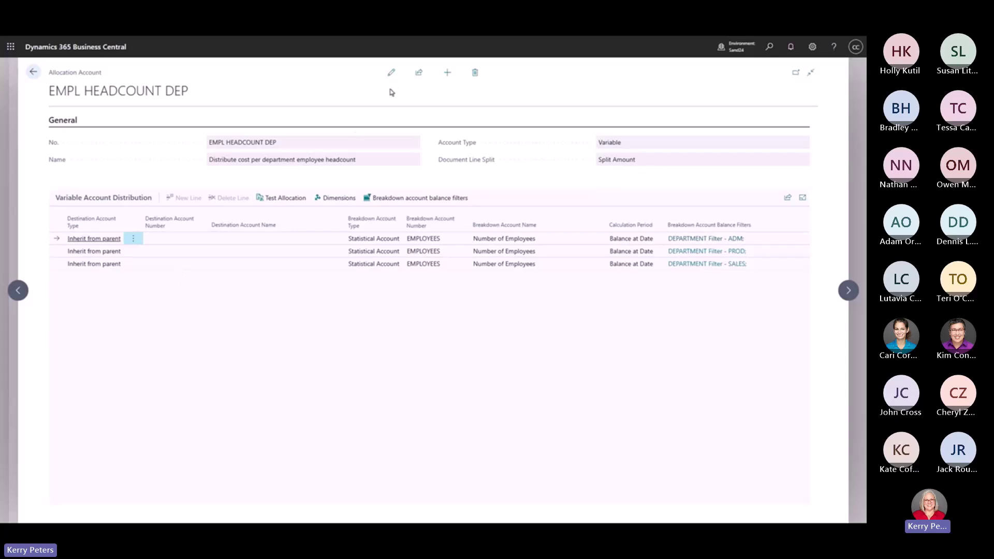
{"action": "left_click", "coordinate": [391, 72]}
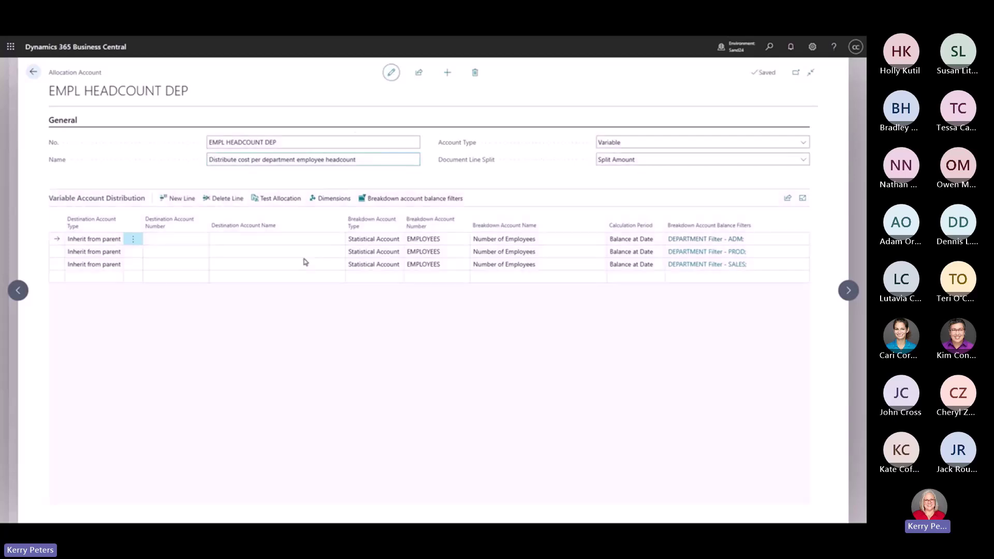
- Check the options available for destination account type, breakdown account type and calculation period on the variable distribution lines
{"action": "left_click", "coordinate": [117, 241]}
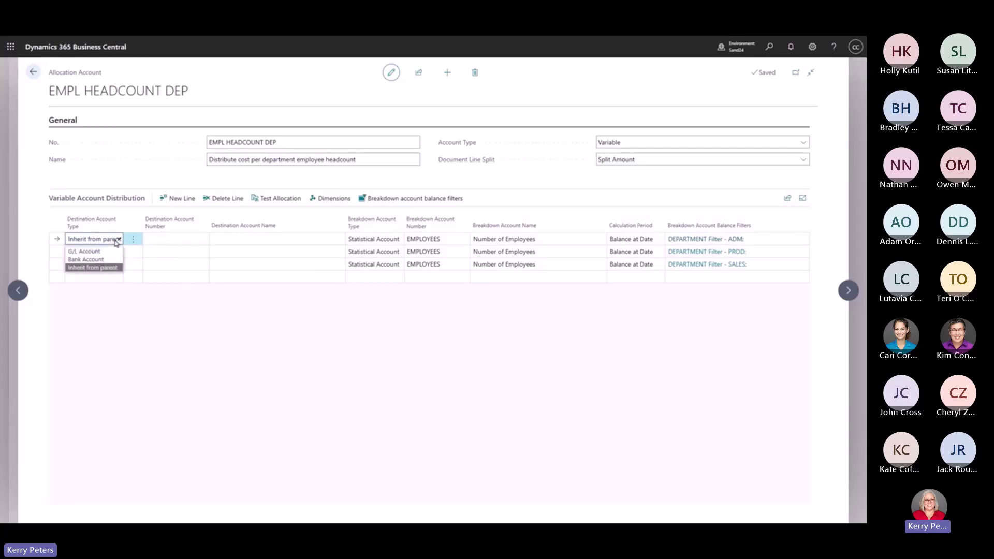
{"action": "left_click", "coordinate": [103, 290]}
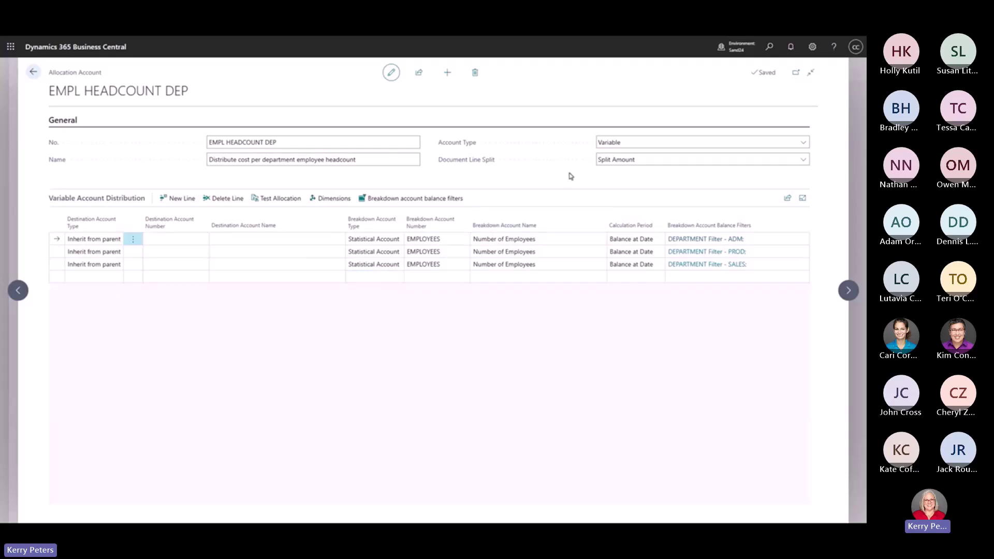
{"action": "left_click", "coordinate": [380, 265]}
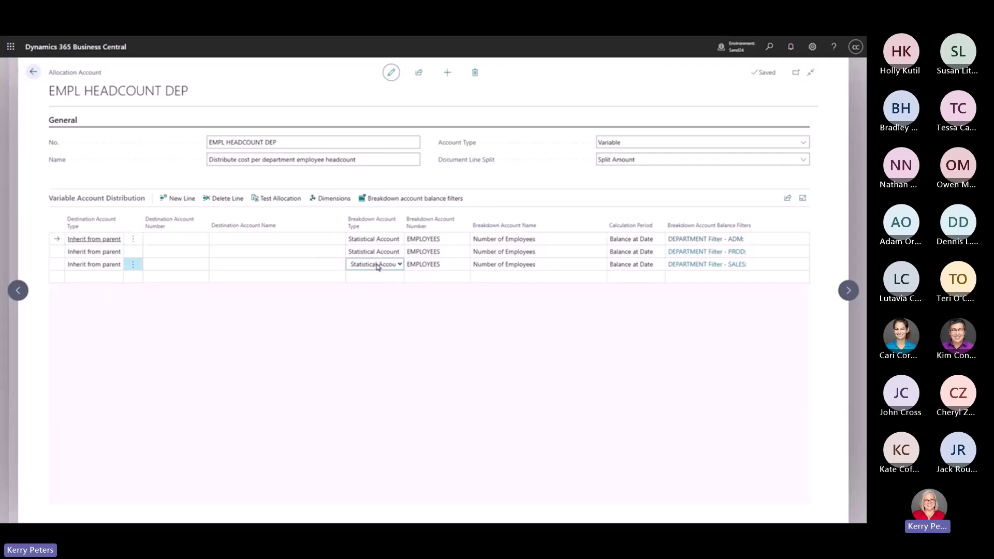
{"action": "left_click", "coordinate": [378, 266]}
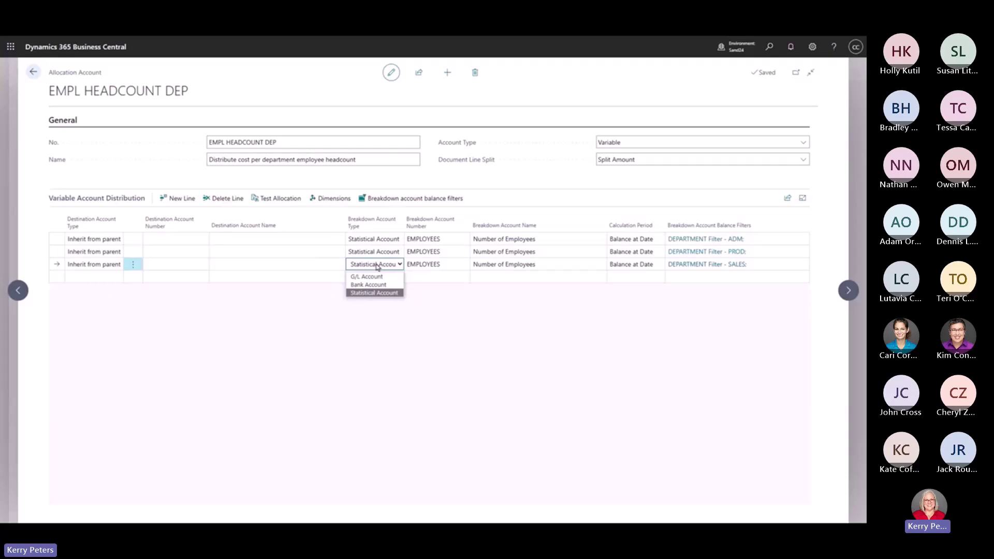
{"action": "left_click", "coordinate": [378, 293]}
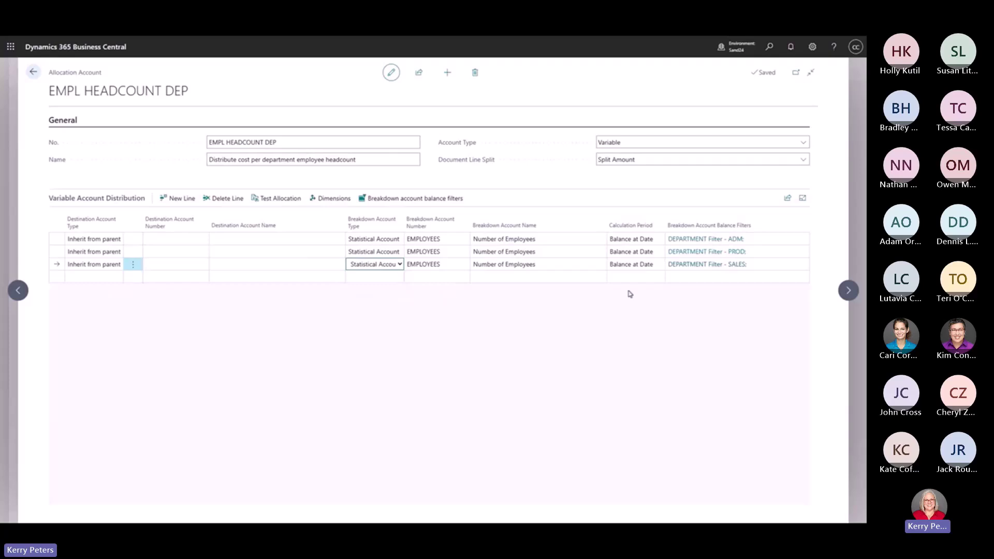
{"action": "left_click", "coordinate": [641, 265]}
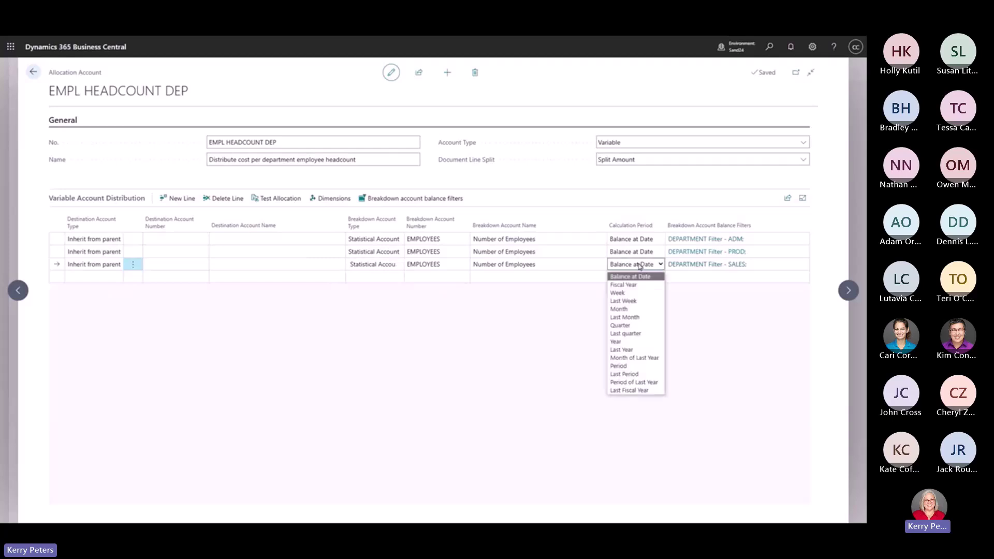
{"action": "left_click", "coordinate": [642, 278]}
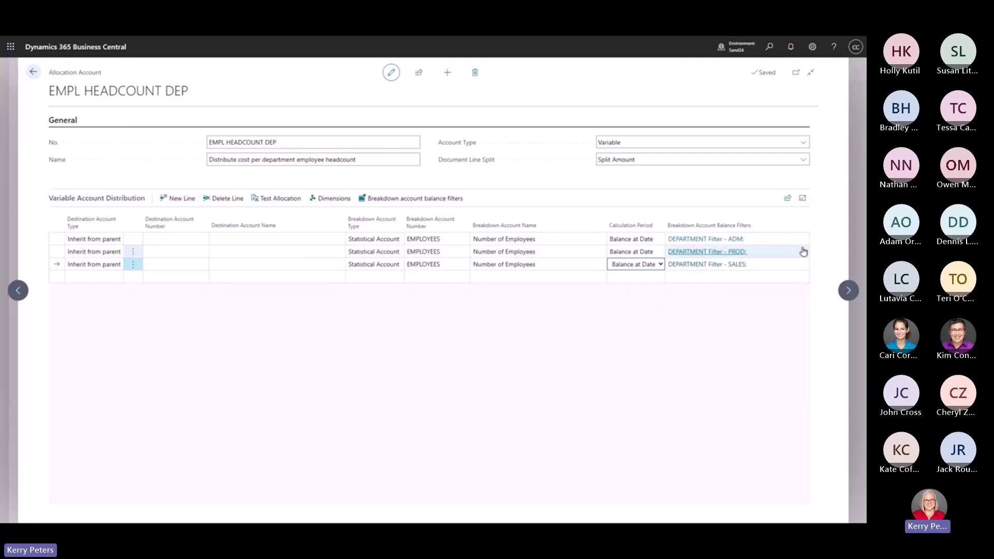
- Check the ADM line's balance filters and open the account's test allocation in an expanded view
{"action": "left_click", "coordinate": [728, 240]}
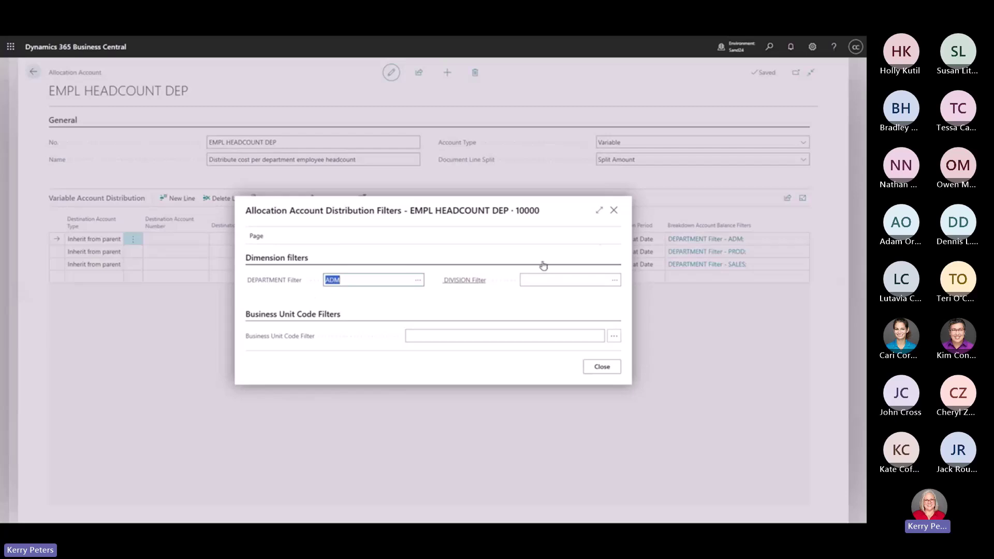
{"action": "left_click", "coordinate": [614, 210]}
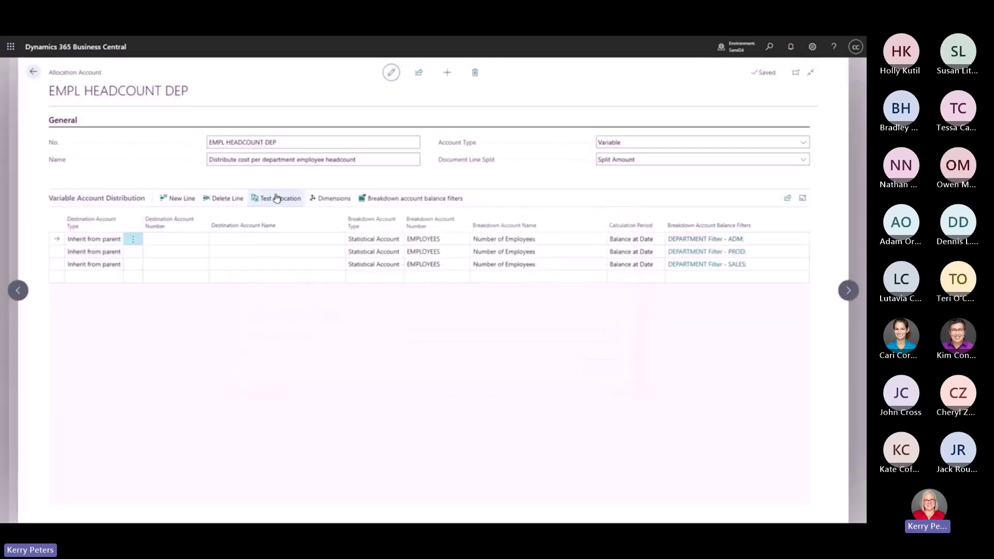
{"action": "left_click", "coordinate": [277, 199]}
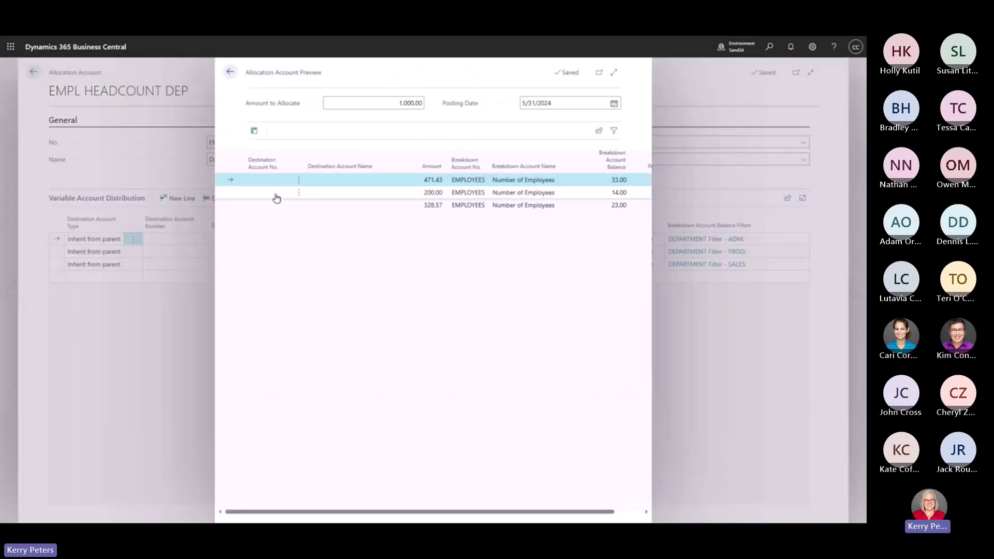
{"action": "left_click", "coordinate": [614, 73]}
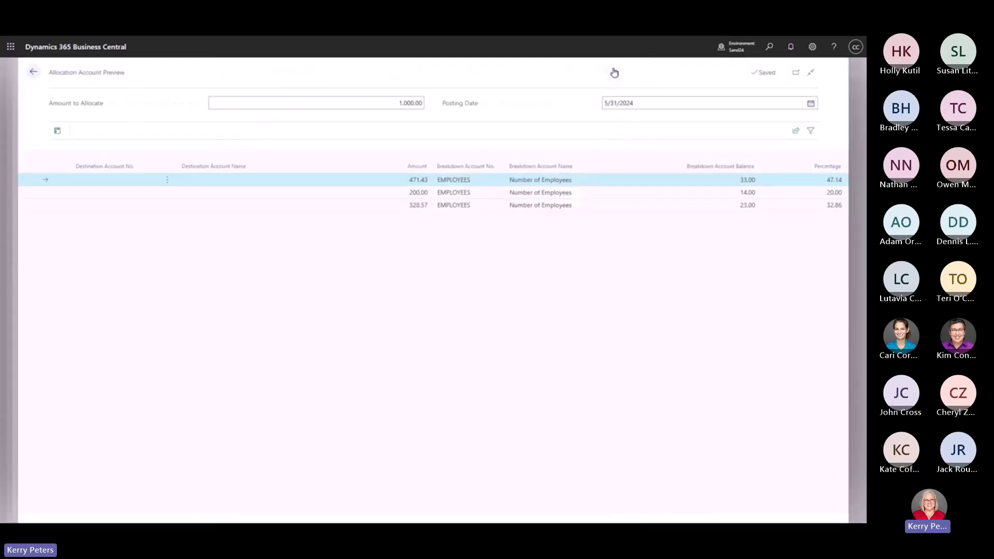
- Test the allocation with an amount of 5,000, check the split across the three lines, and return to the allocation account
{"action": "left_click", "coordinate": [376, 103]}
{"action": "type", "text": "5,000"}
{"action": "key", "text": "Tab"}
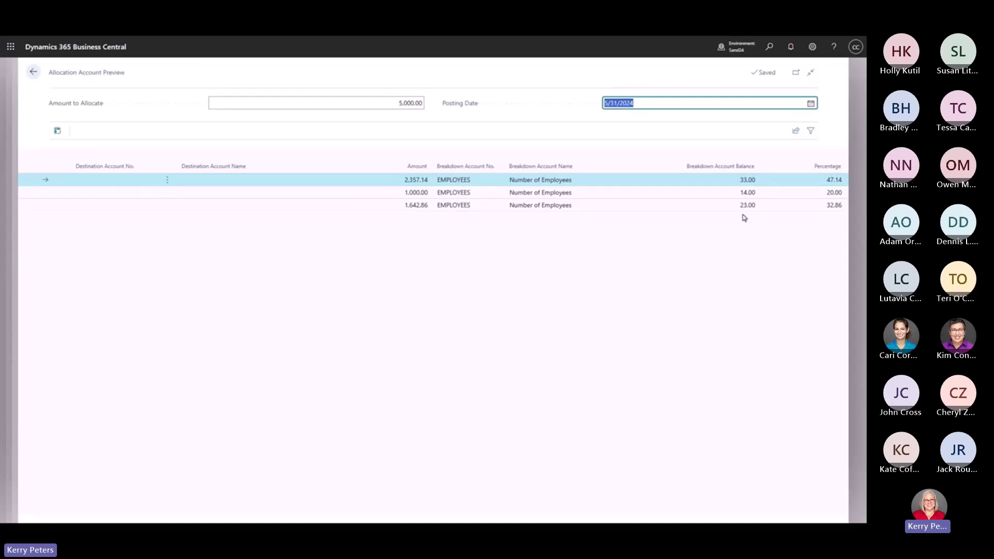
{"action": "left_click", "coordinate": [33, 73]}
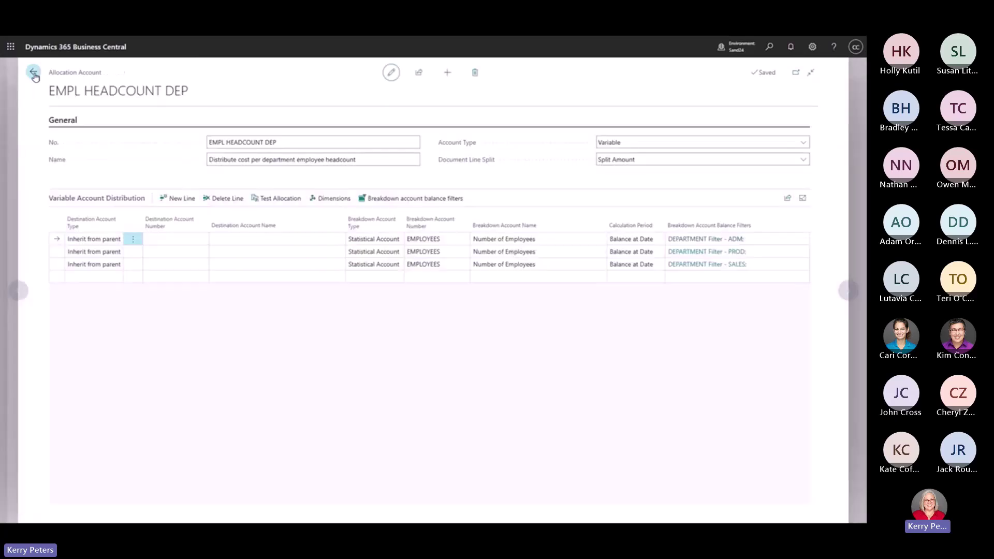
- Check the dimensions assigned to the first distribution line and return to the allocation accounts list
{"action": "left_click", "coordinate": [332, 199]}
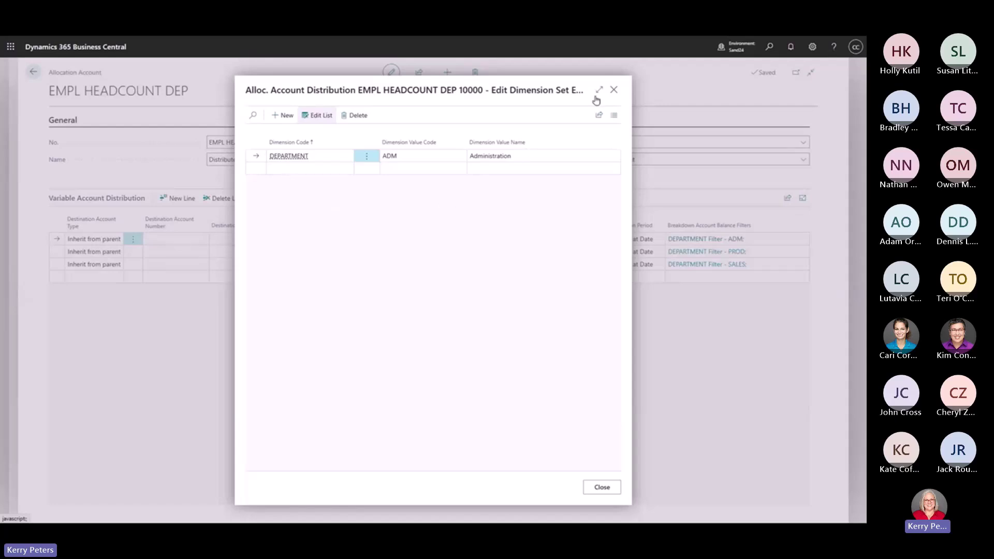
{"action": "left_click", "coordinate": [614, 90]}
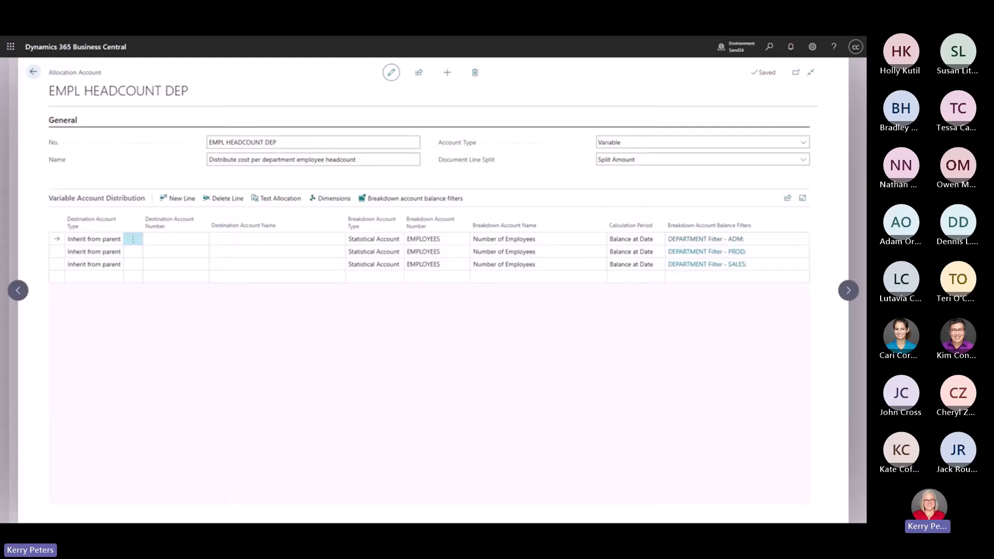
{"action": "left_click", "coordinate": [33, 73]}
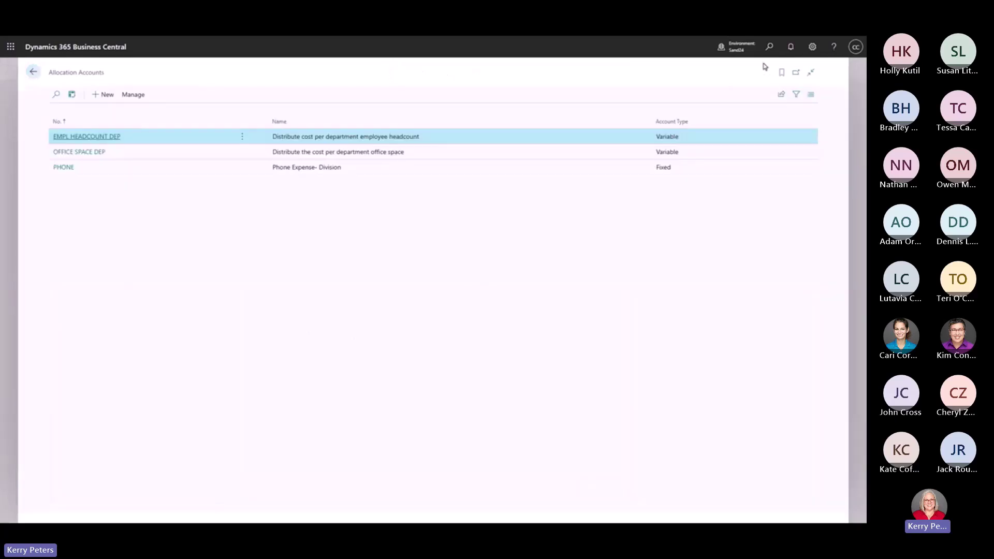
- Find the purchase invoices list and open the Cari's Creative Construction invoice
{"action": "left_click", "coordinate": [770, 47]}
{"action": "type", "text": "purch inv"}
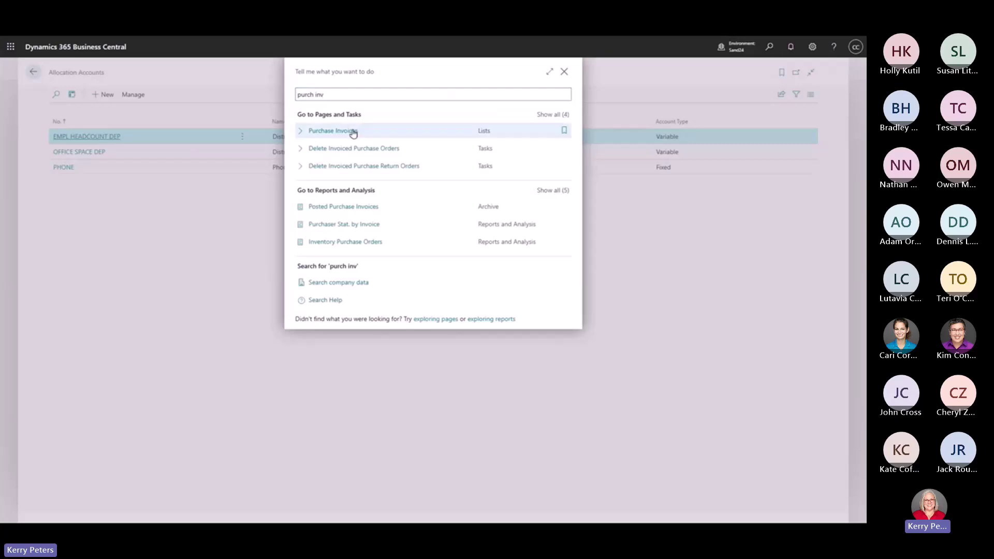
{"action": "left_click", "coordinate": [355, 134]}
{"action": "left_click", "coordinate": [65, 183]}
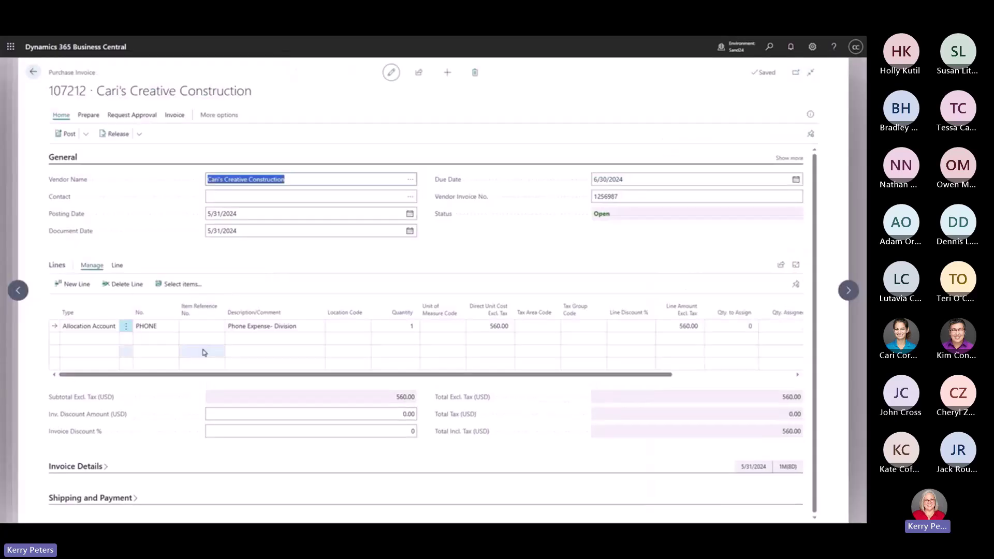
- Delete the PHONE allocation account line from the purchase invoice
{"action": "left_click", "coordinate": [127, 331]}
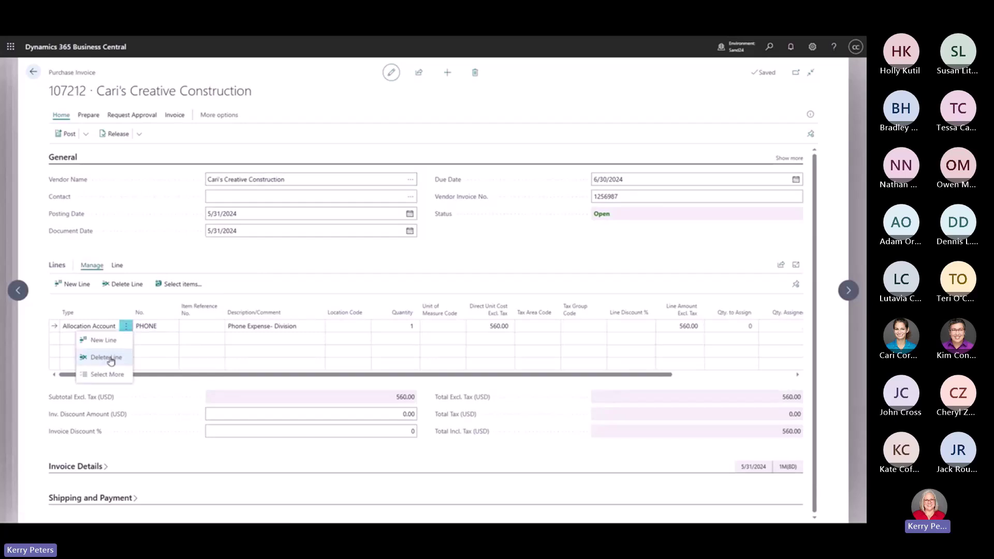
{"action": "left_click", "coordinate": [106, 358]}
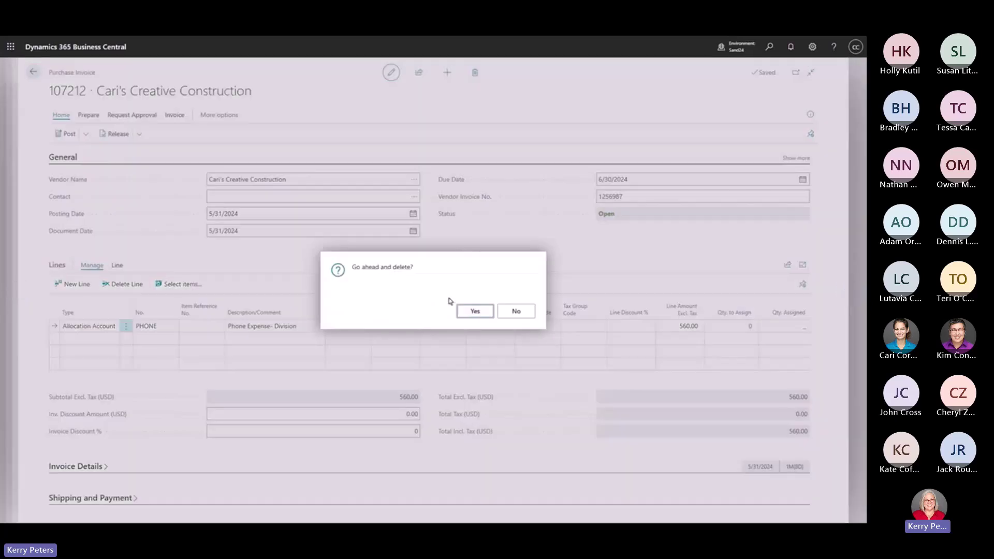
{"action": "left_click", "coordinate": [475, 311]}
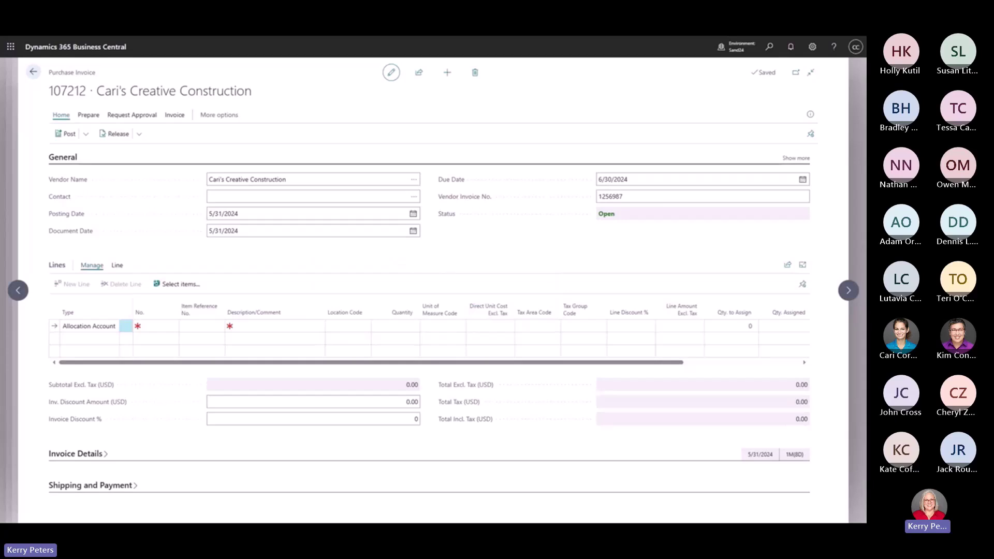
- Set the invoice line's type to G/L Account and choose account 67200, Interest Expenses
{"action": "left_click", "coordinate": [104, 327]}
{"action": "left_click", "coordinate": [111, 327]}
{"action": "left_click", "coordinate": [111, 328]}
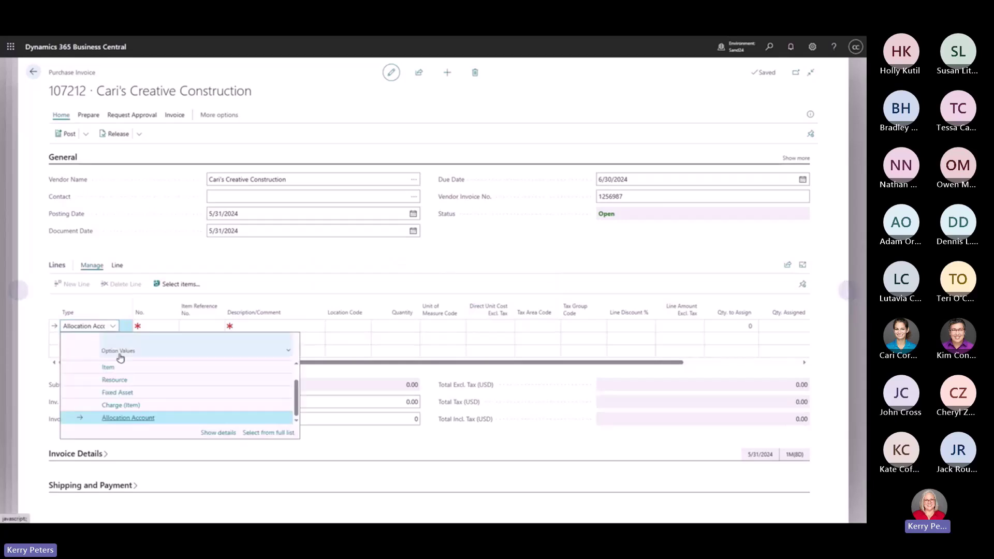
{"action": "scroll", "coordinate": [136, 401], "scroll_direction": "up", "scroll_amount": 3}
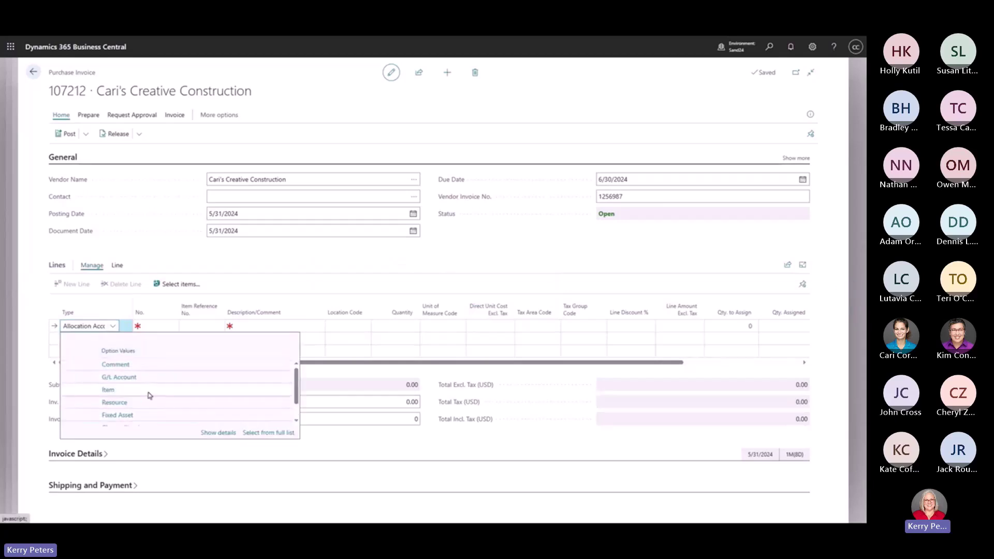
{"action": "left_click", "coordinate": [122, 377]}
{"action": "left_click", "coordinate": [162, 326]}
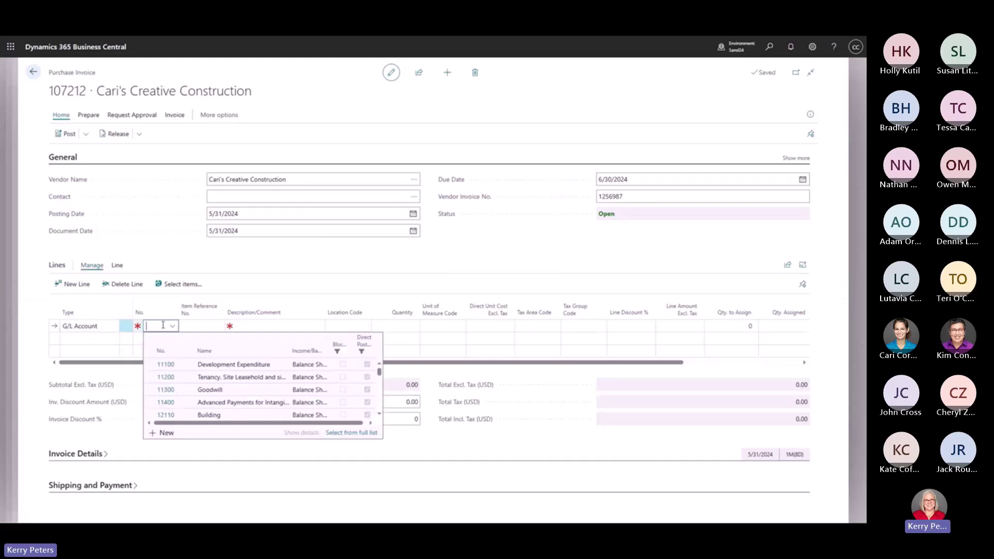
{"action": "type", "text": "exp"}
{"action": "scroll", "coordinate": [238, 385], "scroll_direction": "down", "scroll_amount": 5}
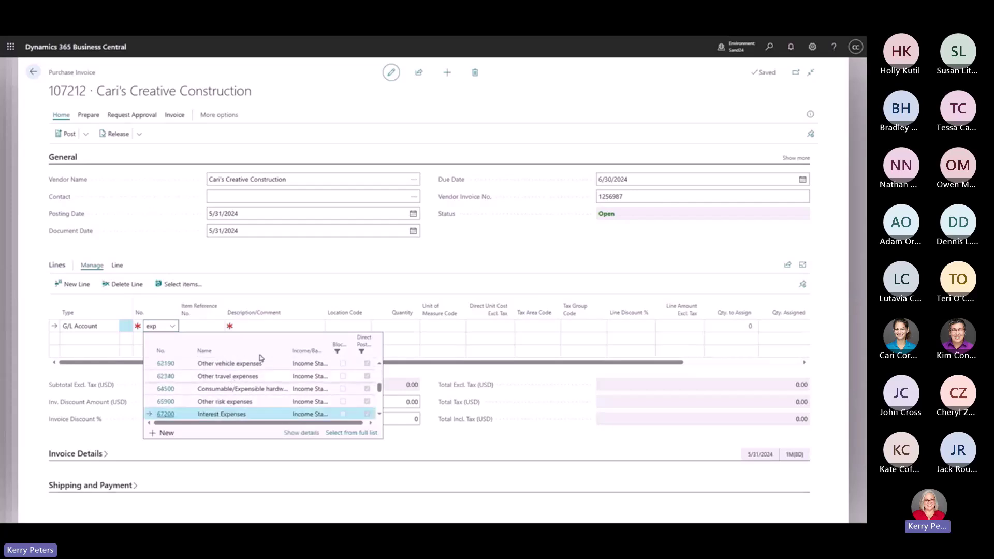
{"action": "left_click", "coordinate": [230, 414]}
- Set the Interest Expenses line's quantity to 1 and its direct unit cost to 200
{"action": "left_click", "coordinate": [393, 325]}
{"action": "type", "text": "1"}
{"action": "key", "text": "Tab"}
{"action": "type", "text": "200"}
{"action": "key", "text": "Tab"}
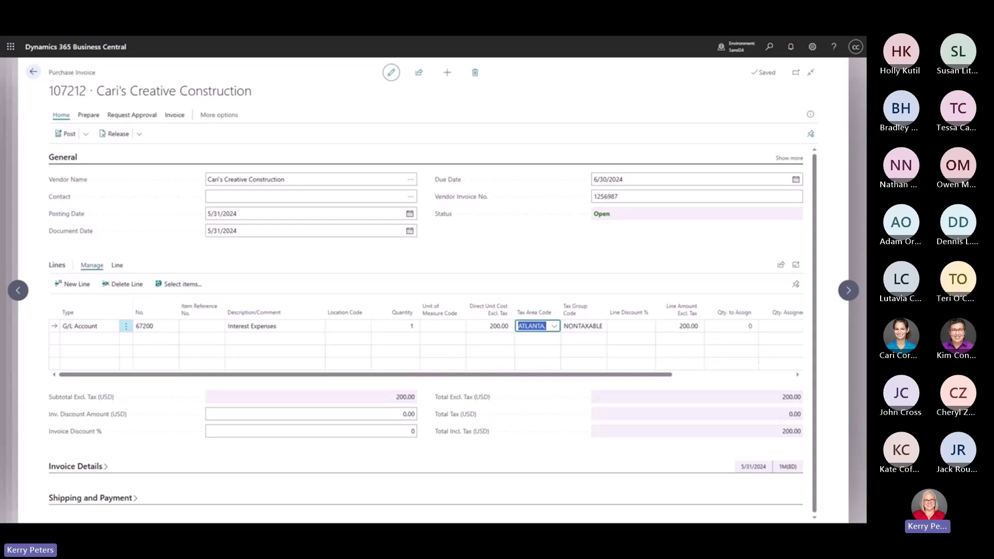
- Assign the EMPL HEADCOUNT DEP allocation account to the Interest Expenses line
{"action": "left_click", "coordinate": [742, 375]}
{"action": "left_click", "coordinate": [646, 326]}
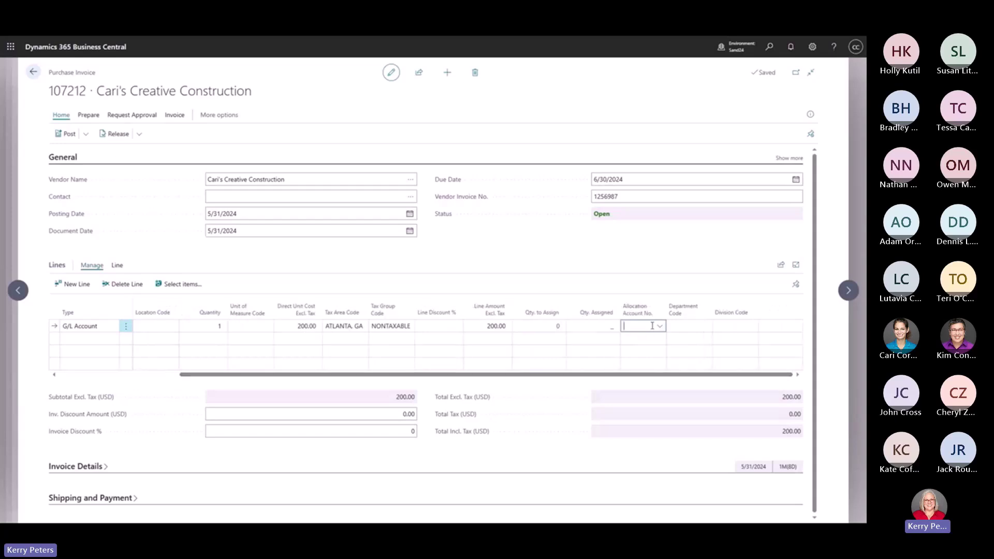
{"action": "left_click", "coordinate": [652, 361]}
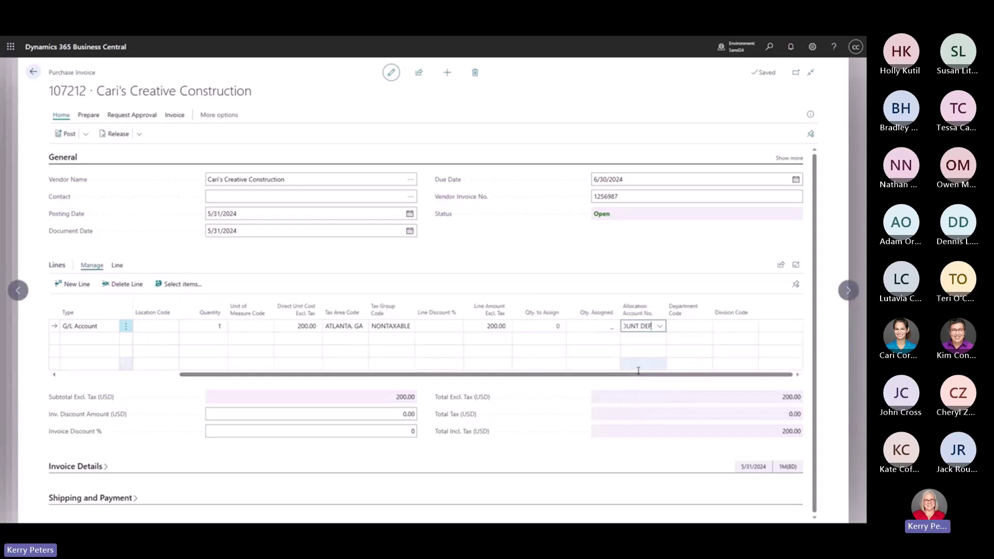
- Preview the invoice's posting and examine how its G/L entries for account 67200 are split by department code
{"action": "left_click", "coordinate": [85, 134]}
{"action": "left_click", "coordinate": [284, 198]}
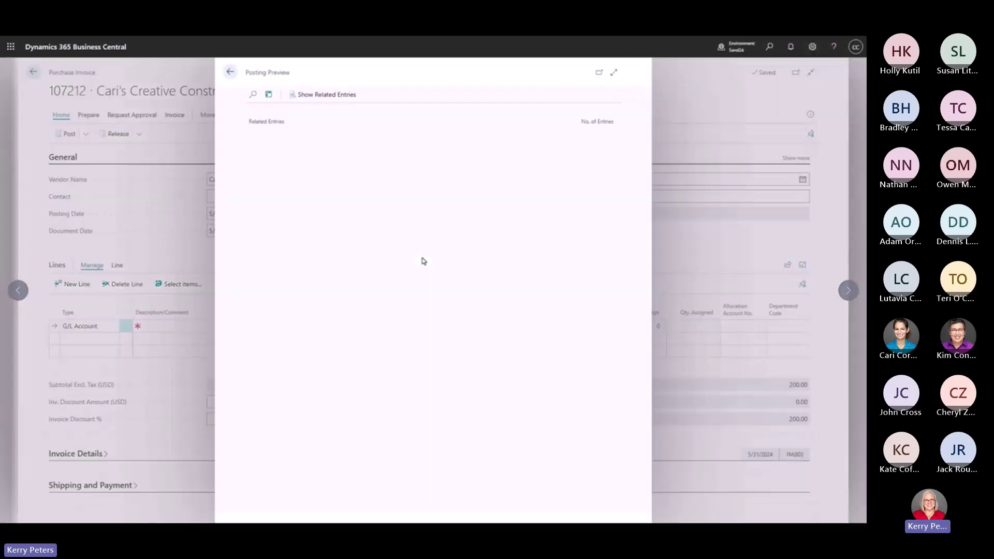
{"action": "left_click", "coordinate": [611, 137]}
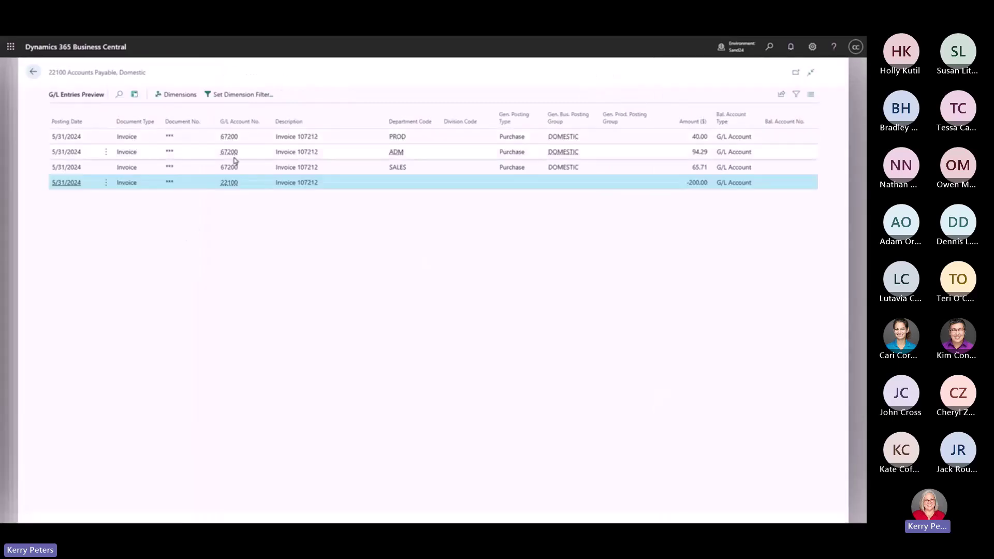
{"action": "left_click", "coordinate": [229, 137]}
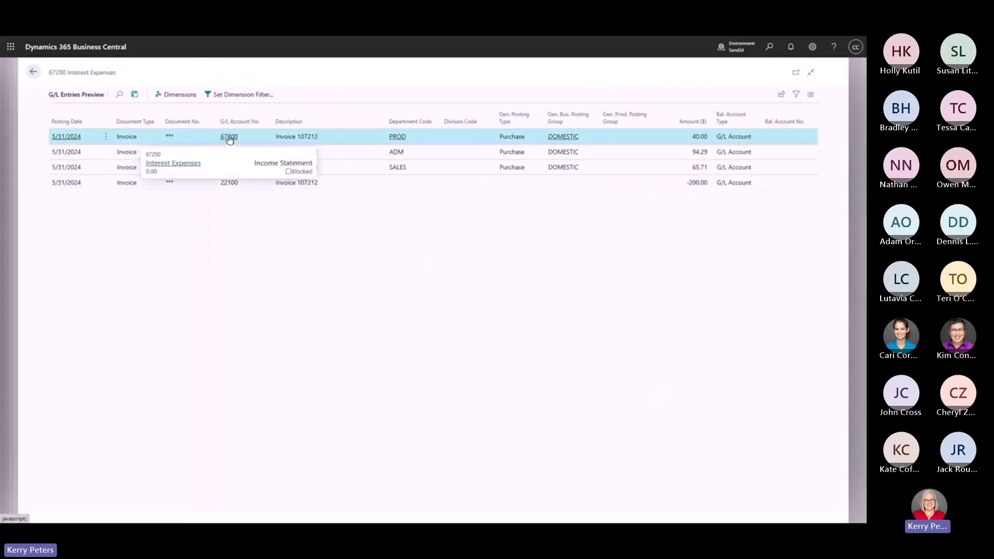